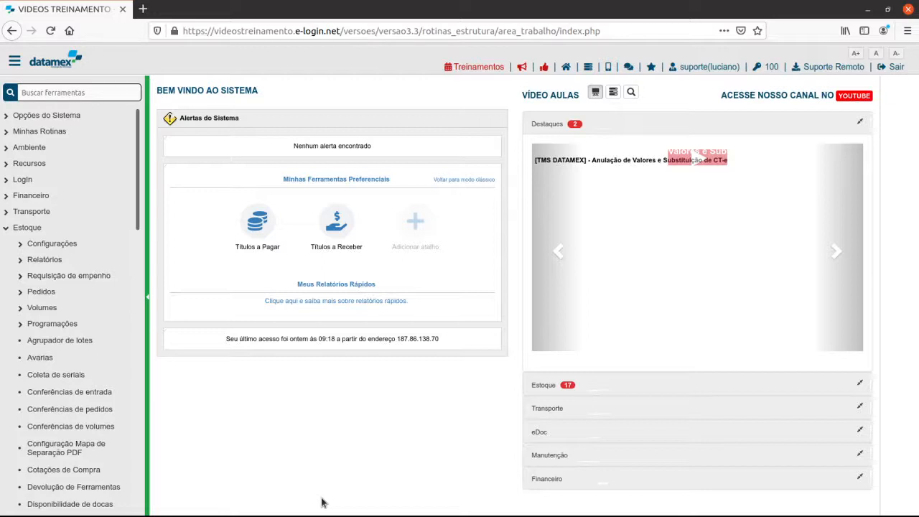
Open the details of CLIENTE L - OPERAÇÃO 01 in the WMS operation types of the Estoque configurations.
left_click(45, 244)
scroll(43, 402, "down", 5)
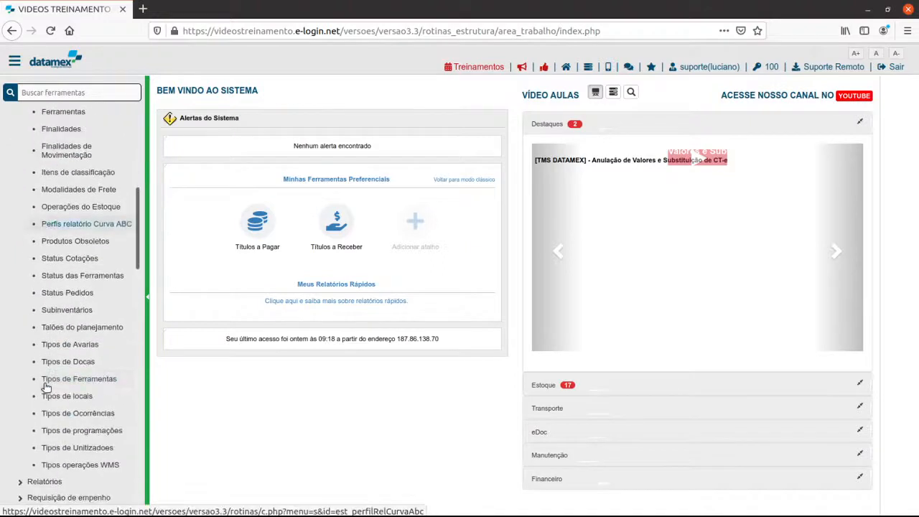
left_click(91, 465)
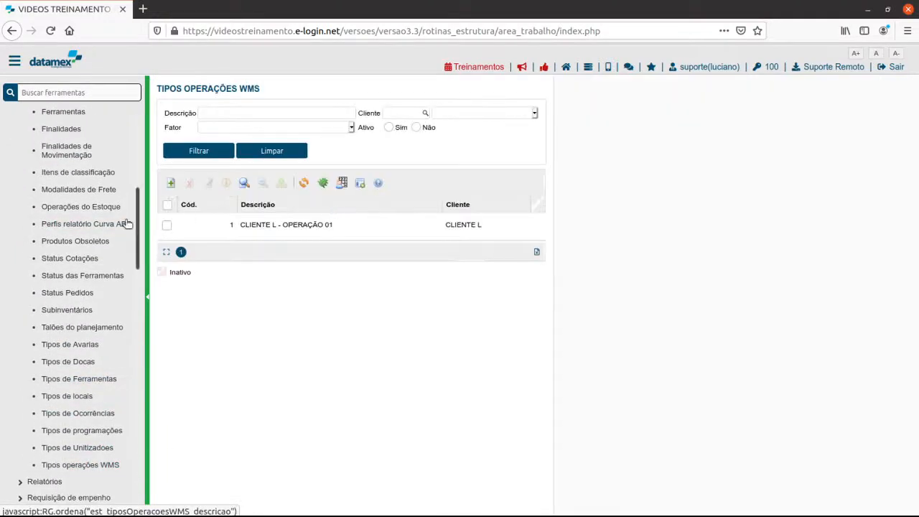
left_click(166, 225)
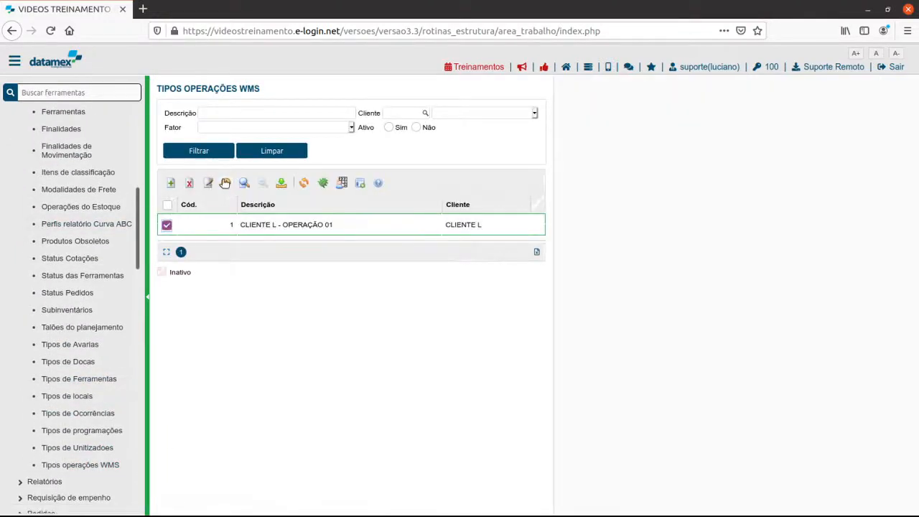
left_click(225, 183)
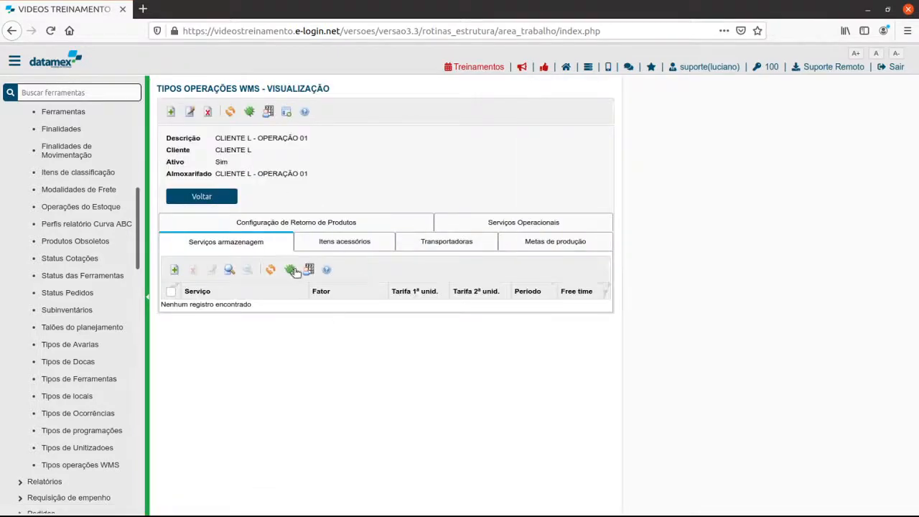
Start a new storage service entry for the operation and search for the service "armazen".
left_click_drag(186, 243, 261, 248)
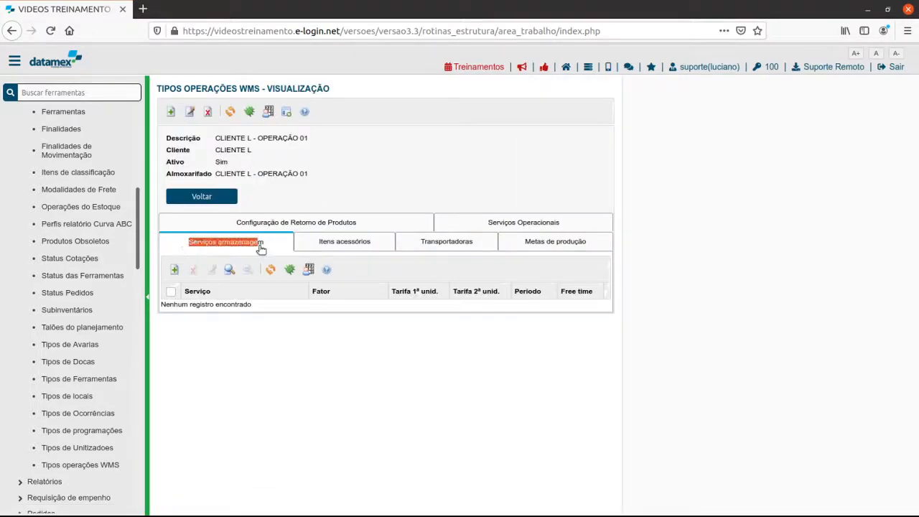
left_click(176, 270)
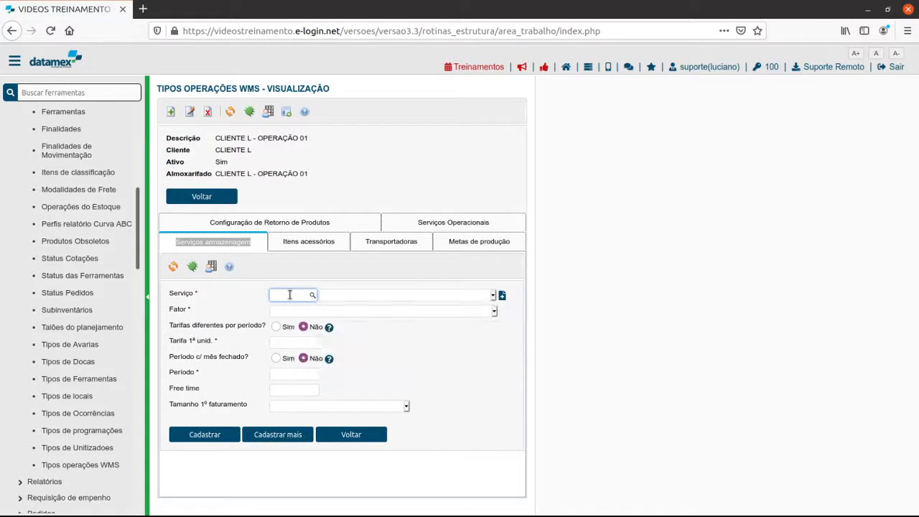
type("armazen")
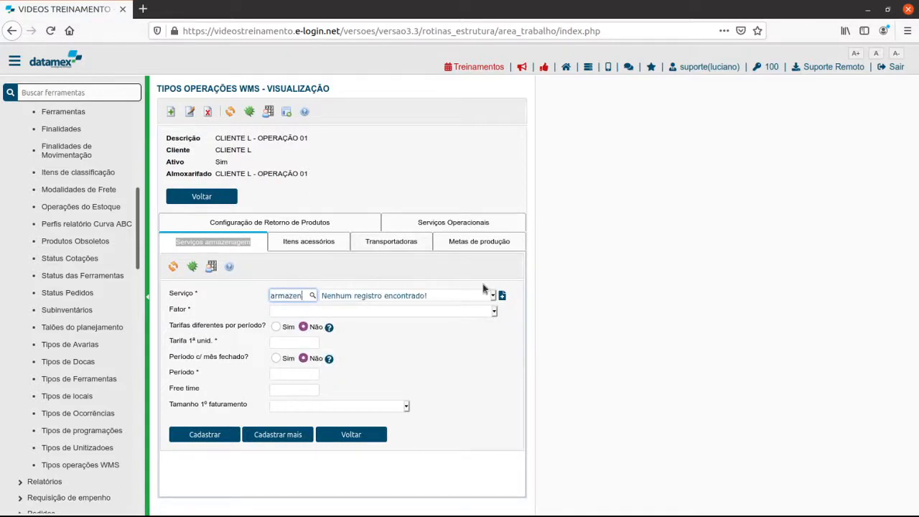
Start a new record in the services register and assign it to the family Família dos Serviços.
left_click(502, 295)
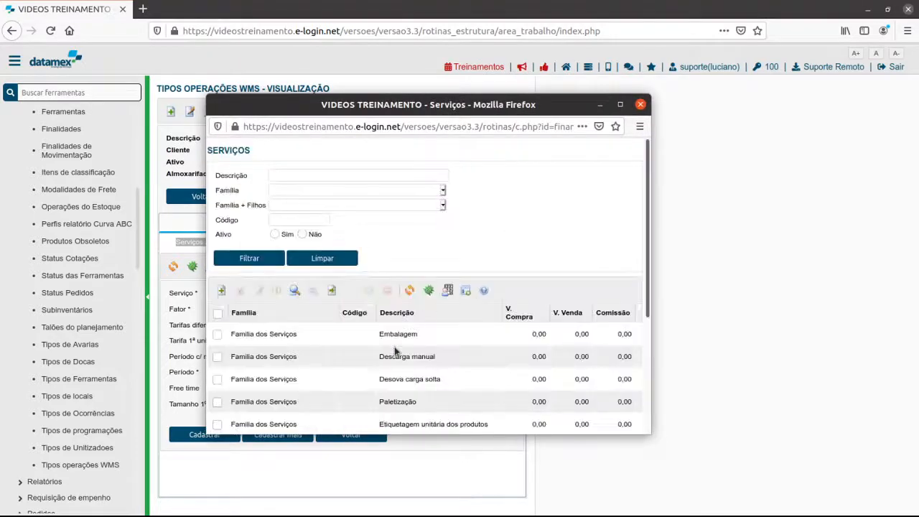
scroll(312, 349, "down", 3)
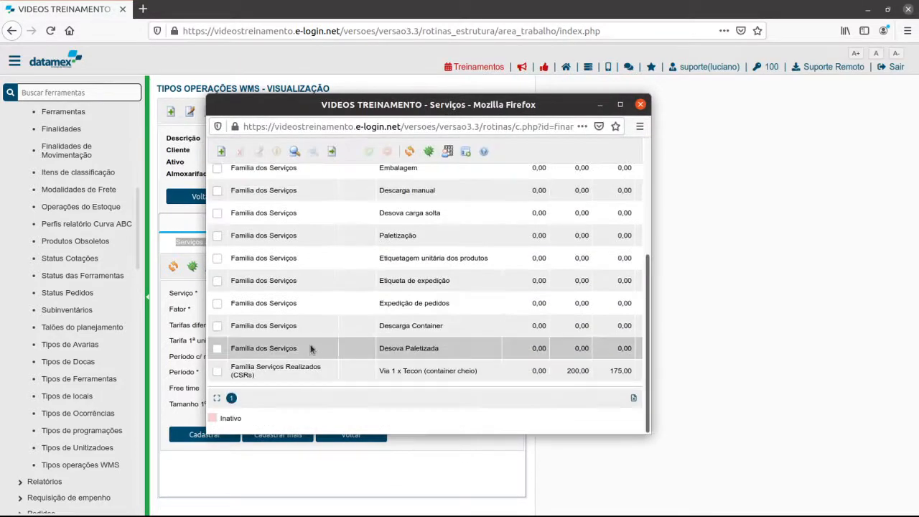
scroll(250, 286, "up", 2)
left_click(221, 227)
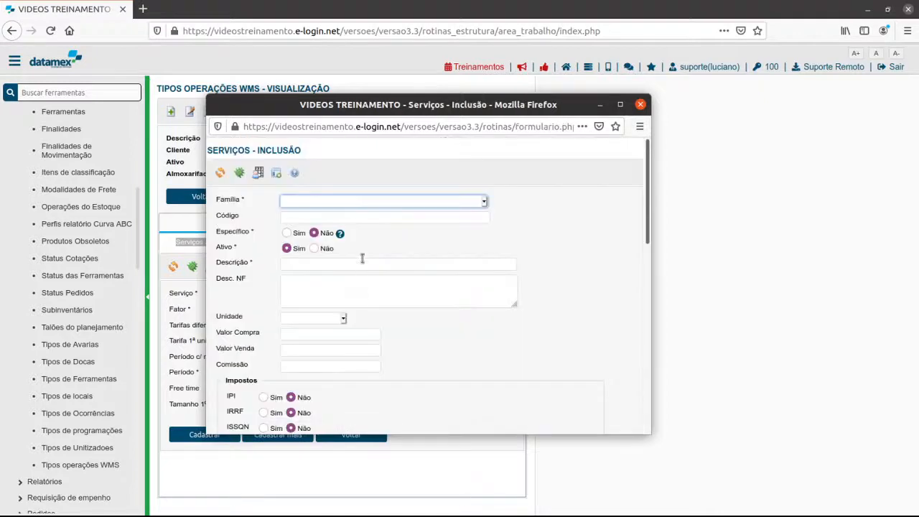
left_click(311, 203)
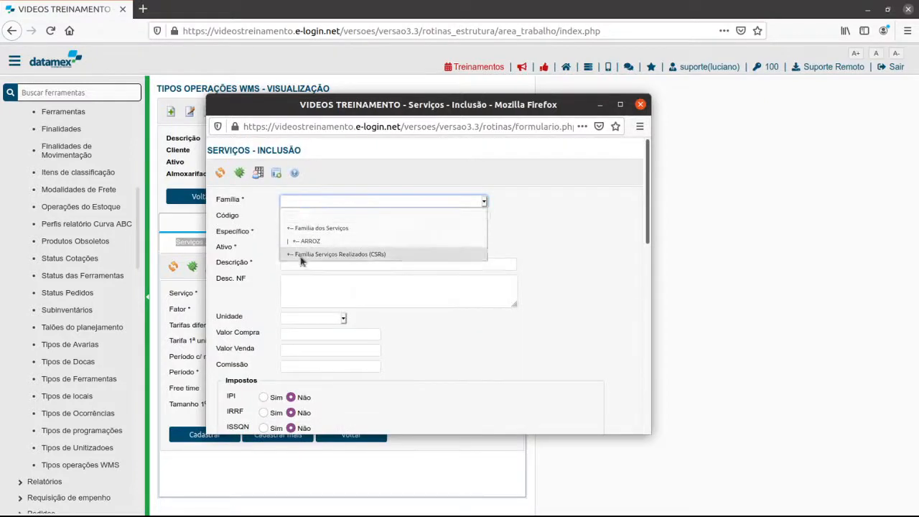
left_click(311, 230)
left_click(313, 217)
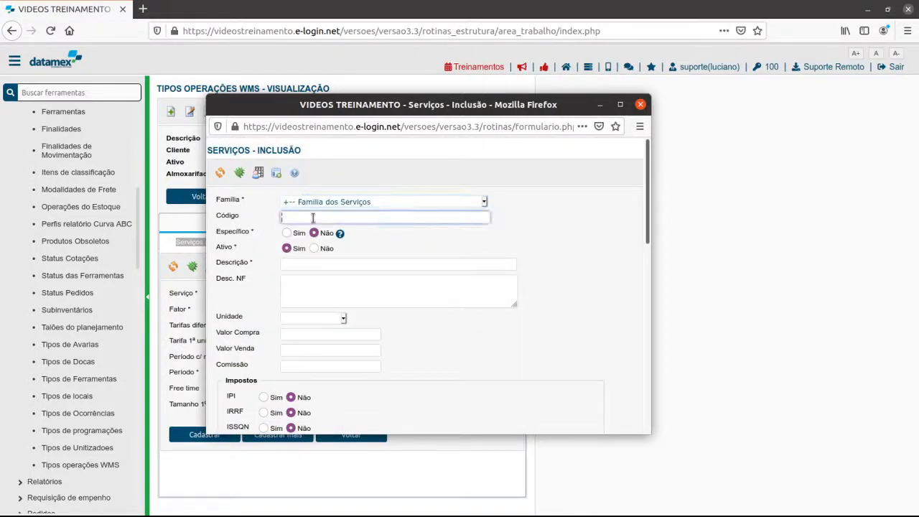
Enter Armazenagem as the service's description and invoice description, and set its unit to Quantidade.
left_click(303, 261)
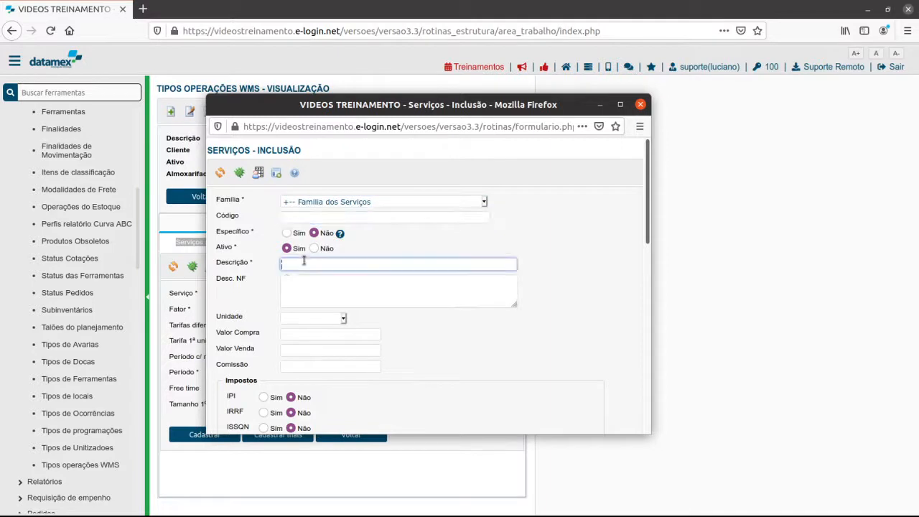
type("Armazenagem")
left_click(312, 281)
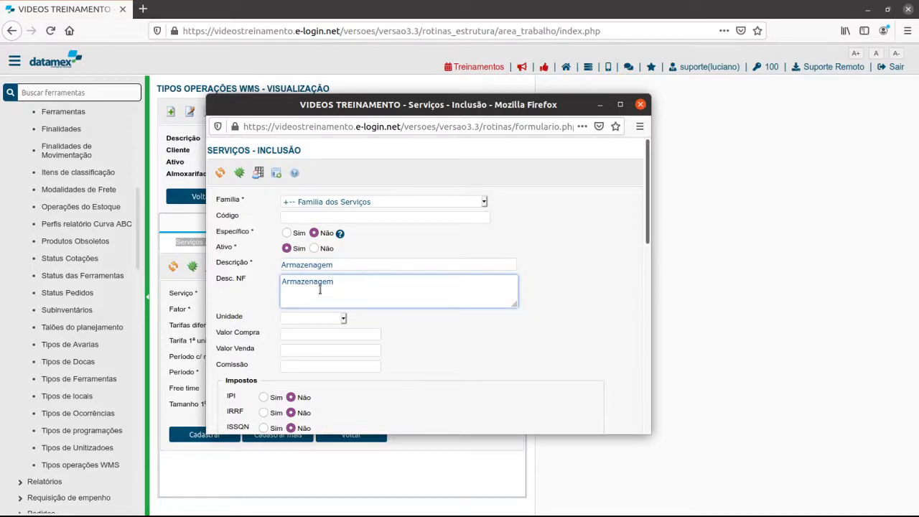
left_click(322, 324)
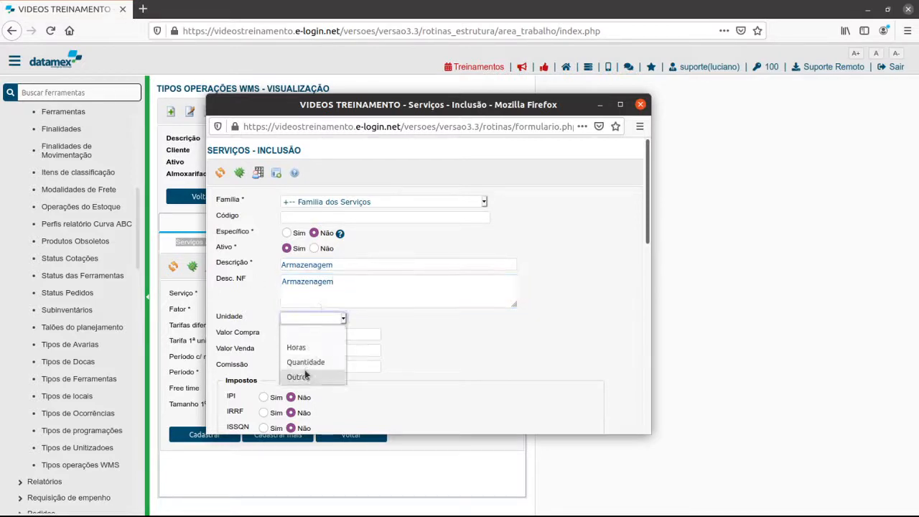
left_click(316, 359)
Examine the tax, SPED fiscal code and cost centre sections of the new service form.
scroll(395, 359, "down", 8)
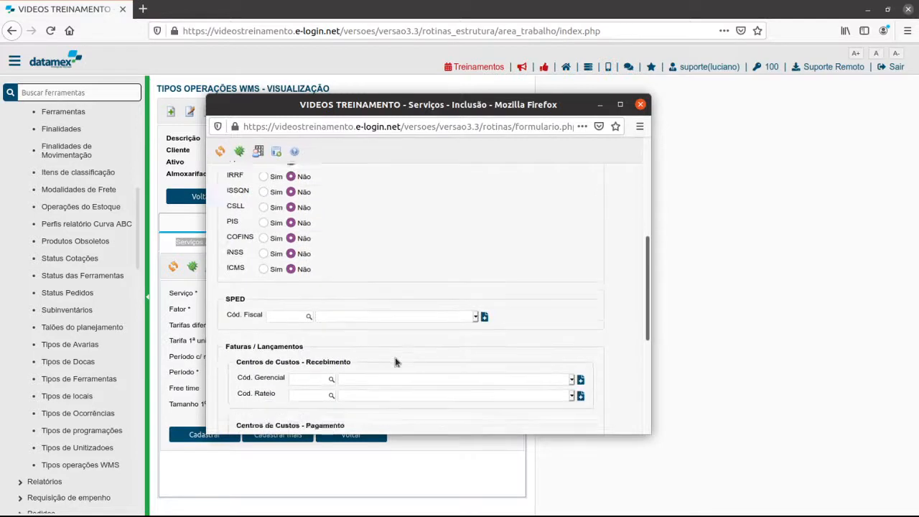
scroll(383, 328, "up", 5)
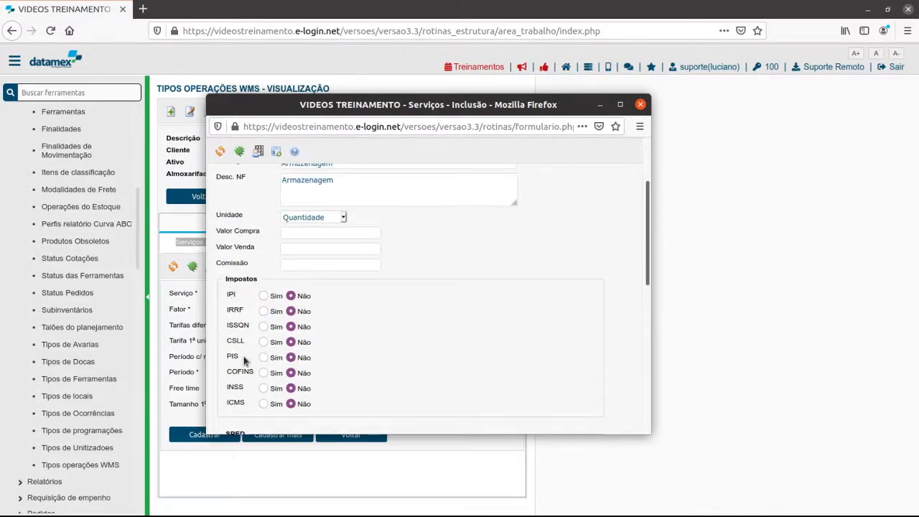
double_click(237, 327)
scroll(409, 359, "down", 4)
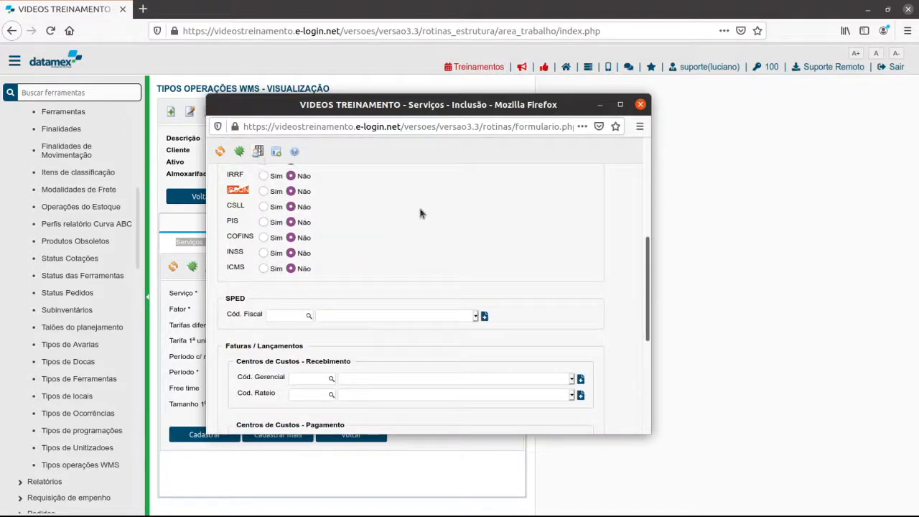
left_click(417, 224)
scroll(337, 242, "down", 3)
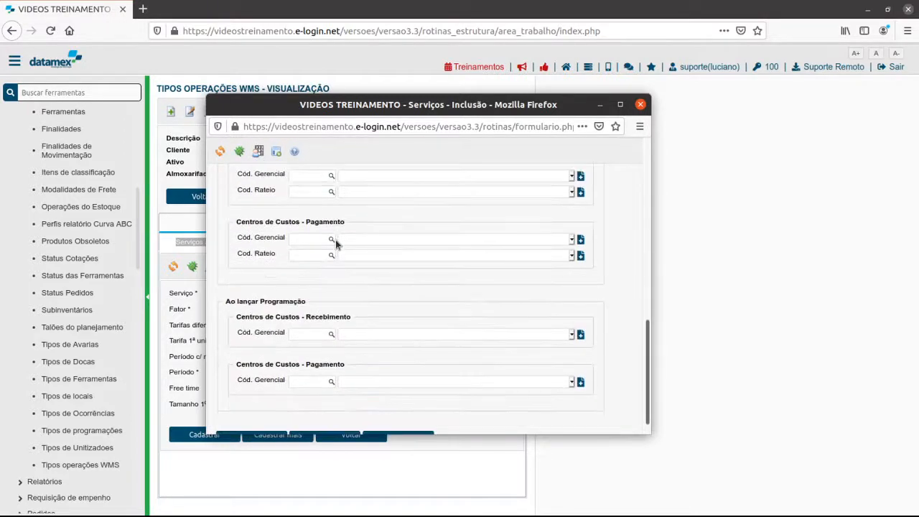
scroll(318, 309, "up", 4)
scroll(287, 306, "down", 2)
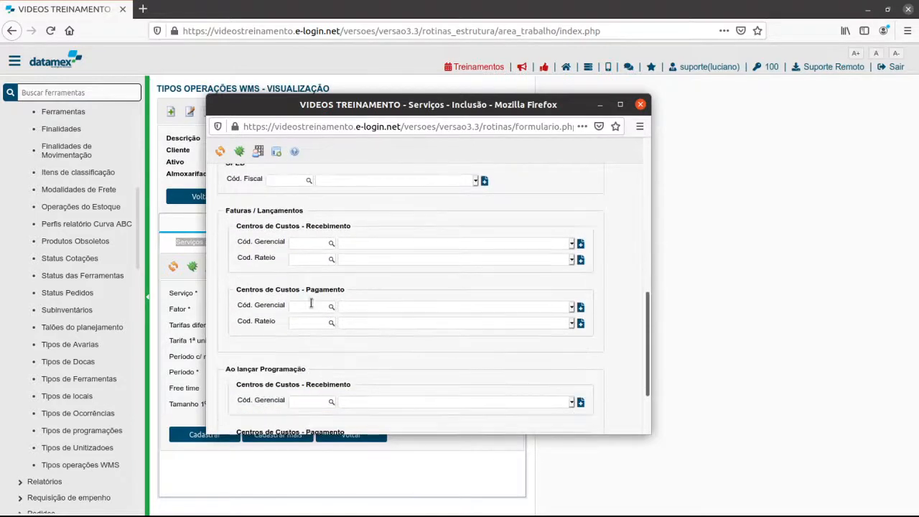
left_click_drag(224, 211, 307, 217)
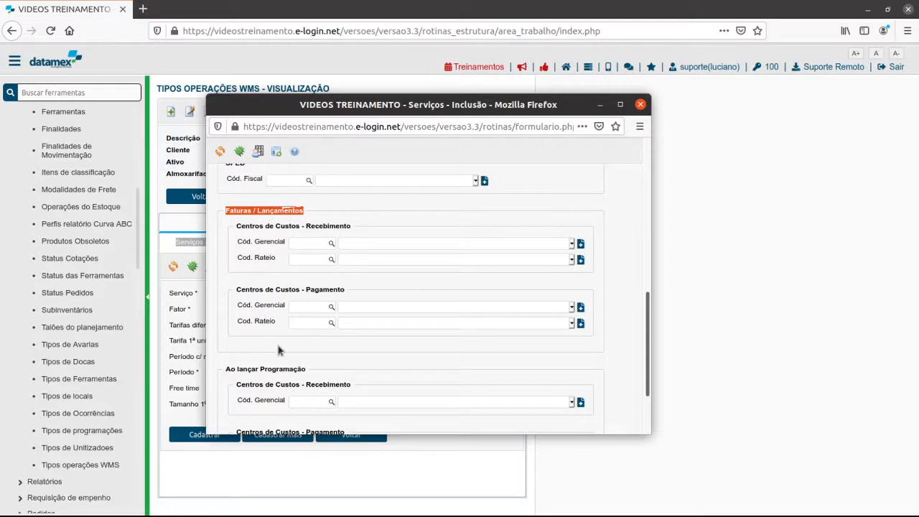
left_click(255, 365)
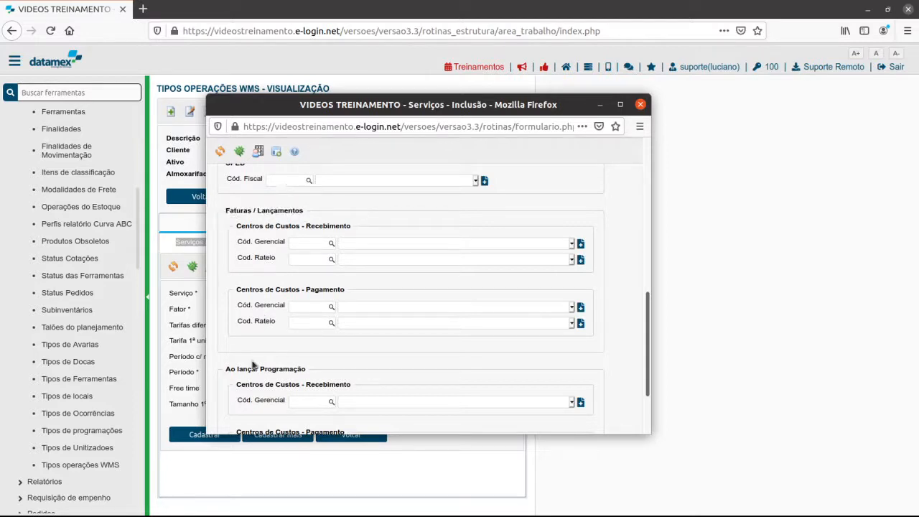
scroll(262, 282, "up", 3)
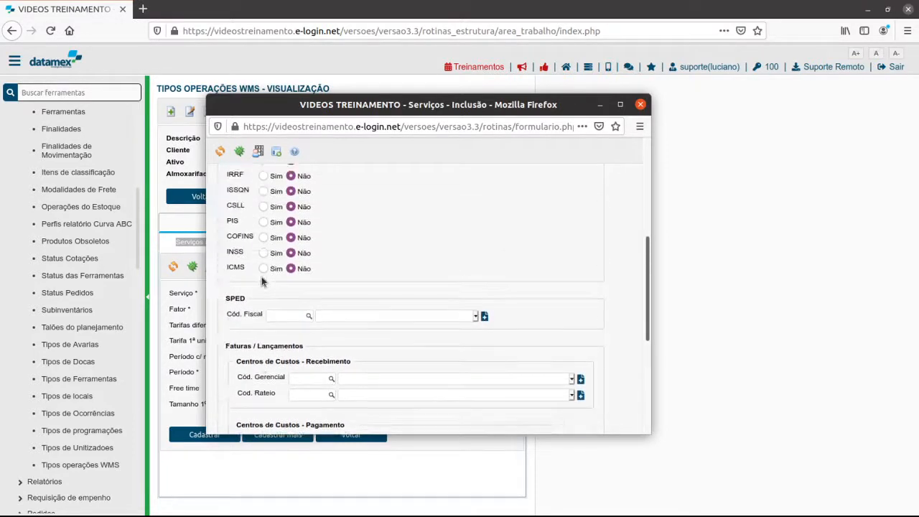
Register the Armazenagem service and close the services window.
scroll(262, 282, "down", 5)
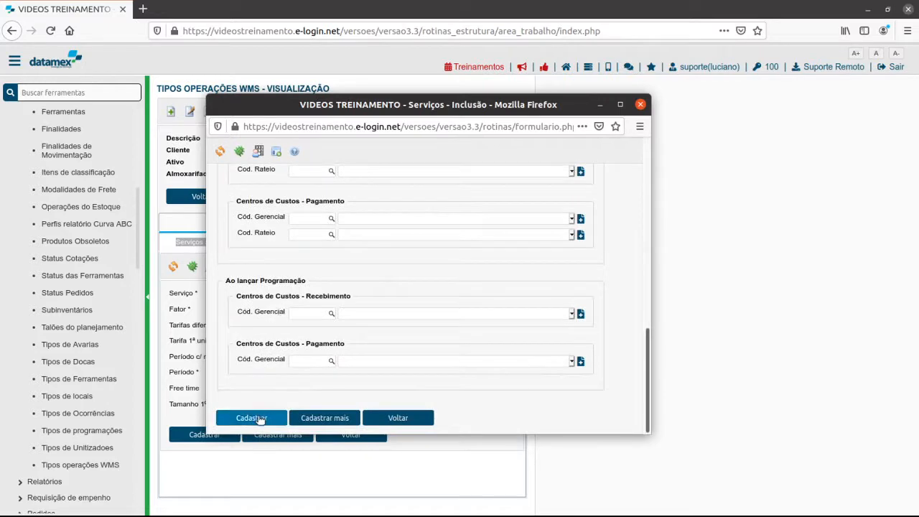
left_click(260, 419)
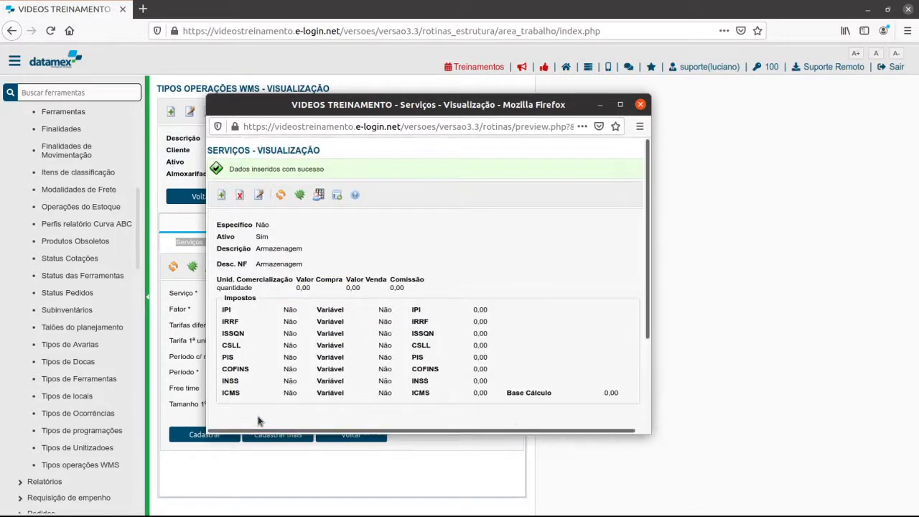
scroll(418, 334, "down", 3)
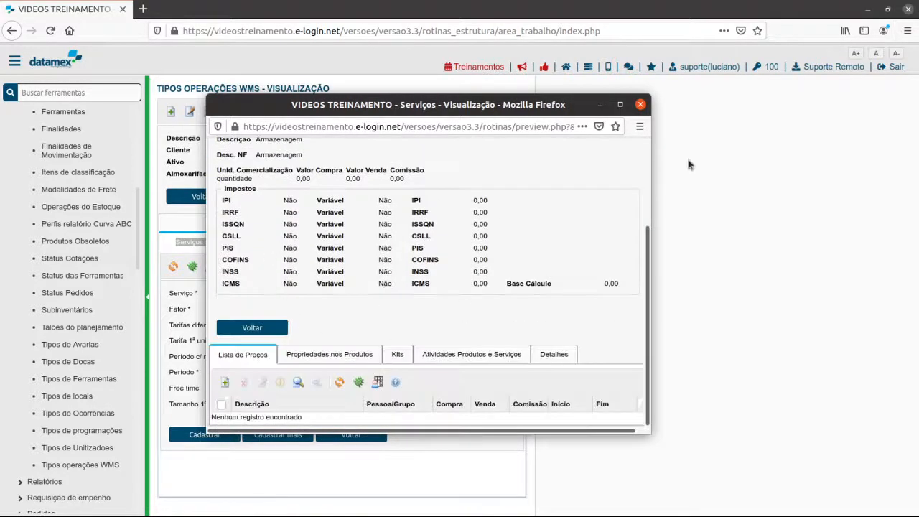
left_click(641, 104)
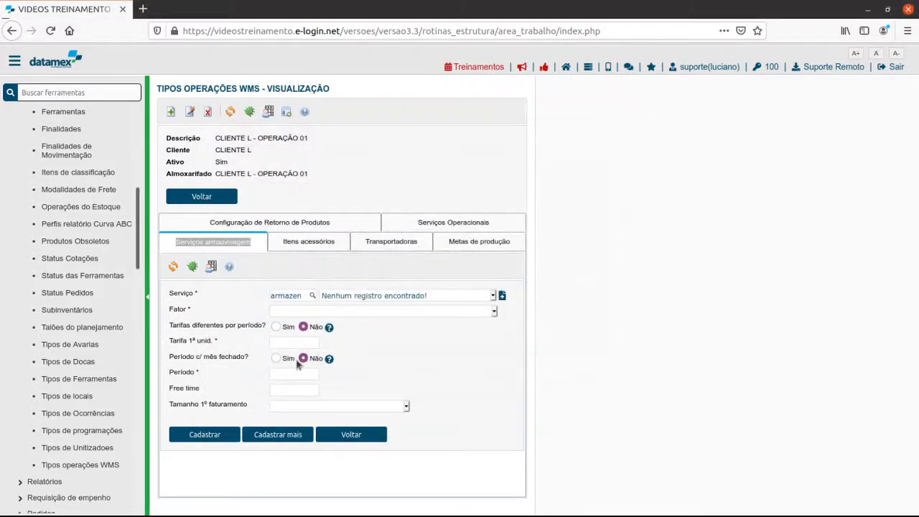
Select Armazenagem as the storage entry's service and set its factor to Unidades (Saldo do produto).
left_click(296, 295)
key("Tab")
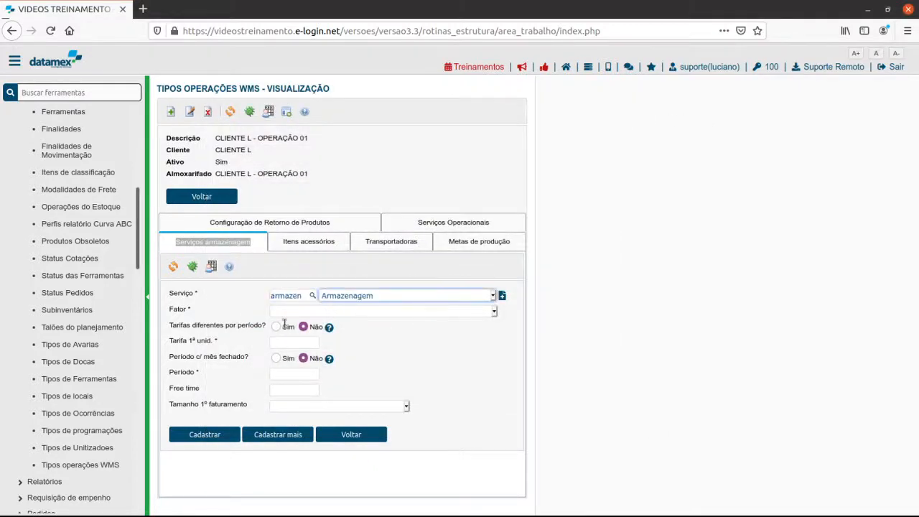
left_click(309, 311)
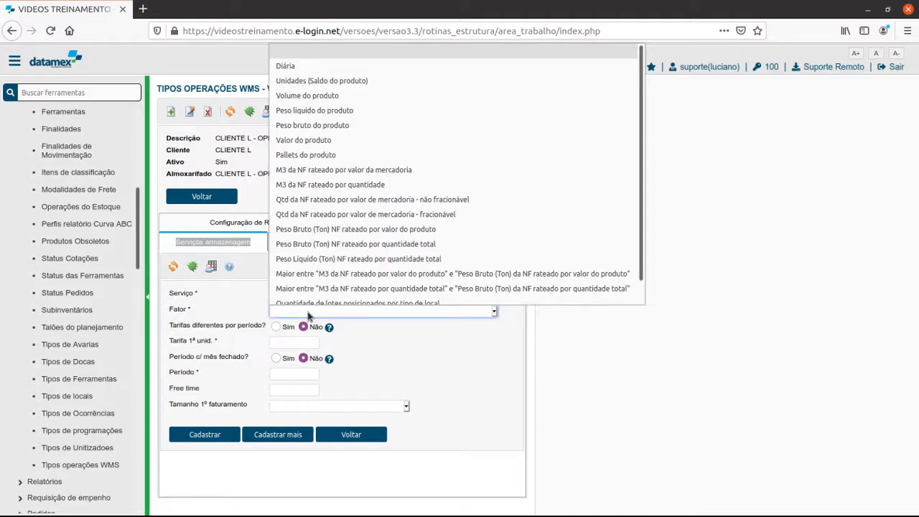
left_click(308, 81)
left_click(422, 382)
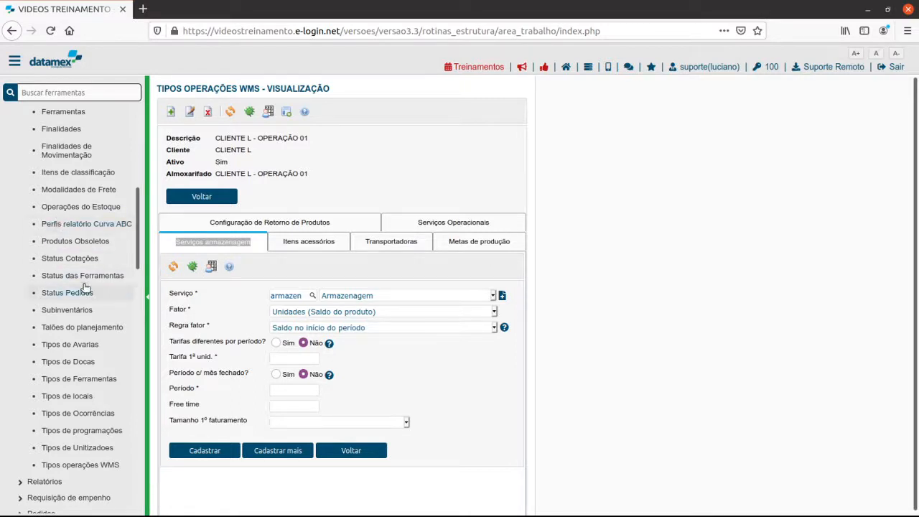
Find Relatorios do Estoque among the Estoque reports and open it in a separate browser tab.
scroll(85, 287, "up", 3)
scroll(84, 287, "up", 10)
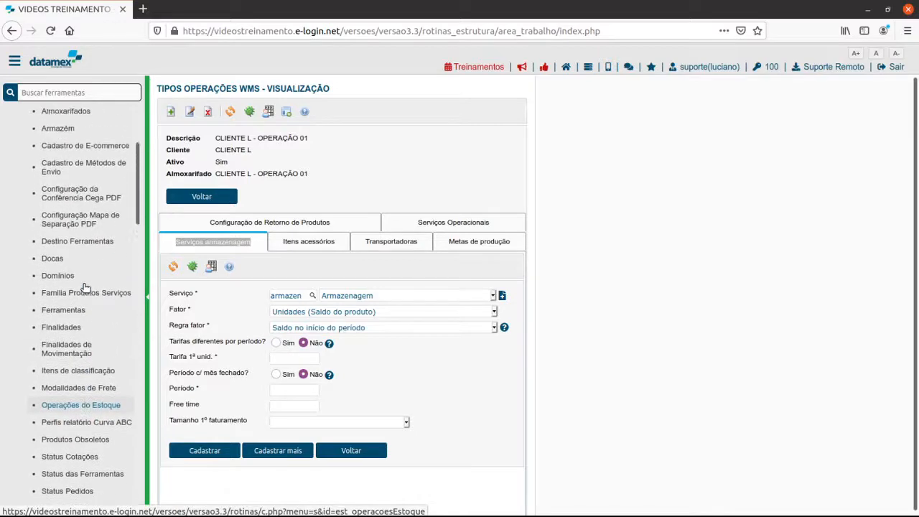
scroll(90, 284, "down", 7)
scroll(90, 285, "down", 10)
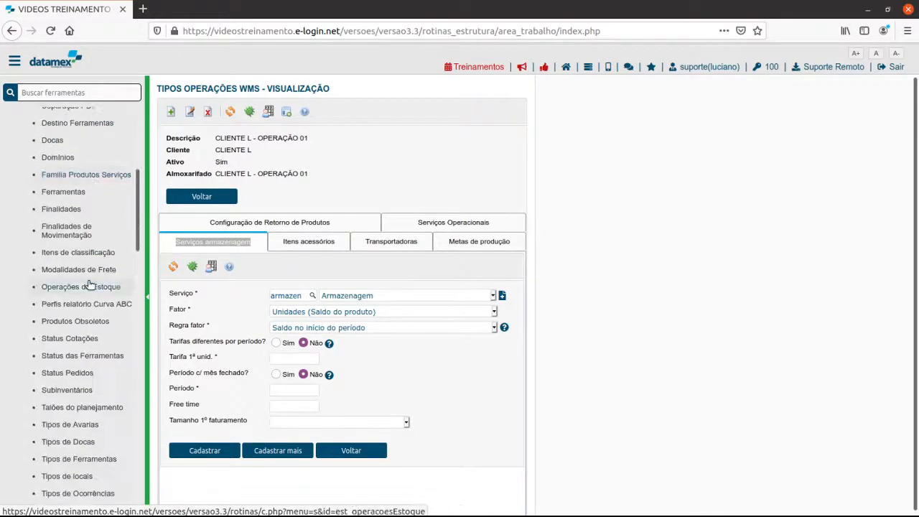
scroll(90, 285, "up", 8)
scroll(90, 284, "up", 9)
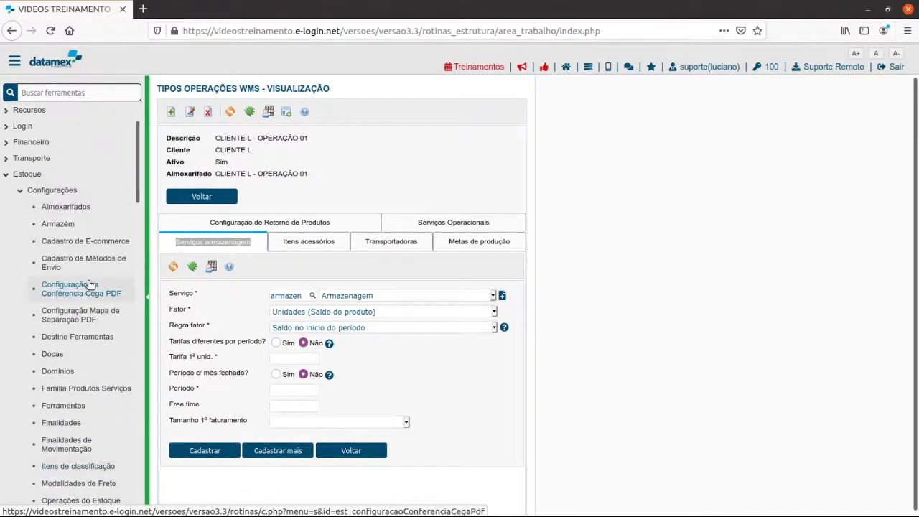
scroll(68, 277, "down", 6)
scroll(96, 299, "up", 3)
scroll(71, 213, "up", 1)
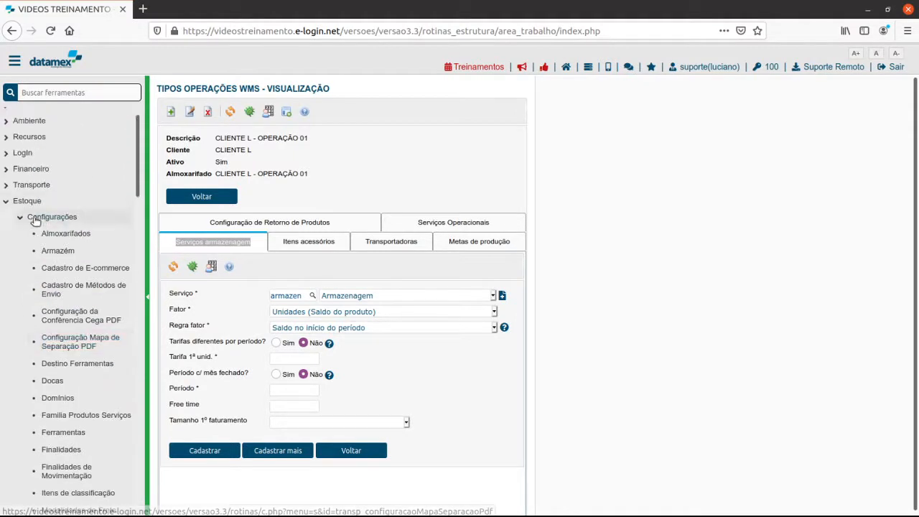
left_click(67, 214)
scroll(58, 273, "down", 3)
scroll(45, 237, "up", 3)
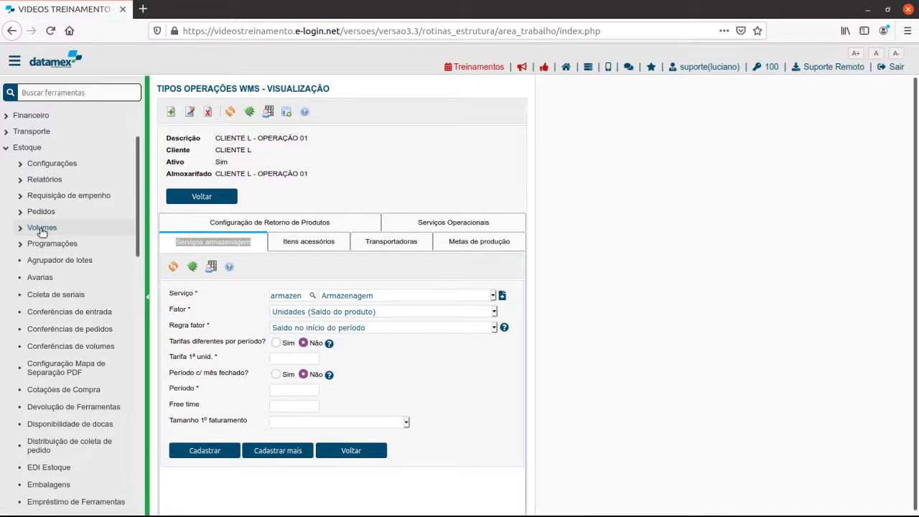
left_click(41, 181)
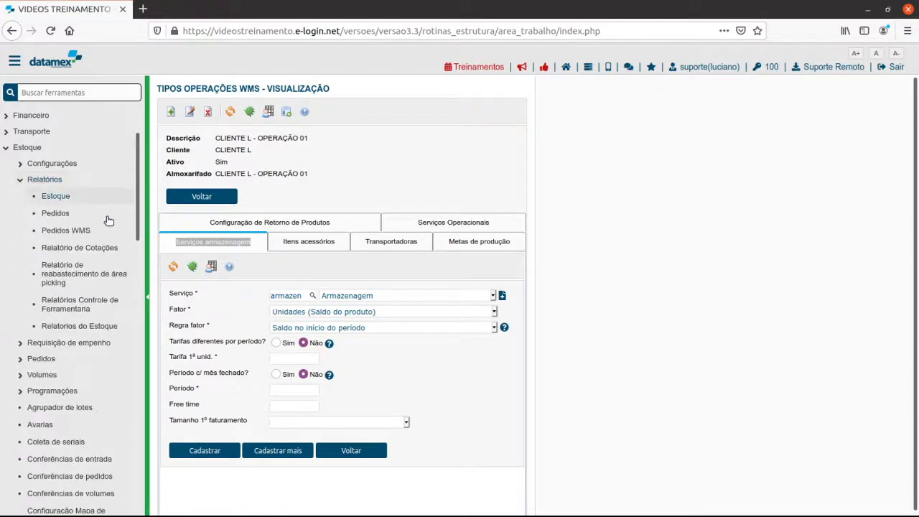
middle_click(61, 328)
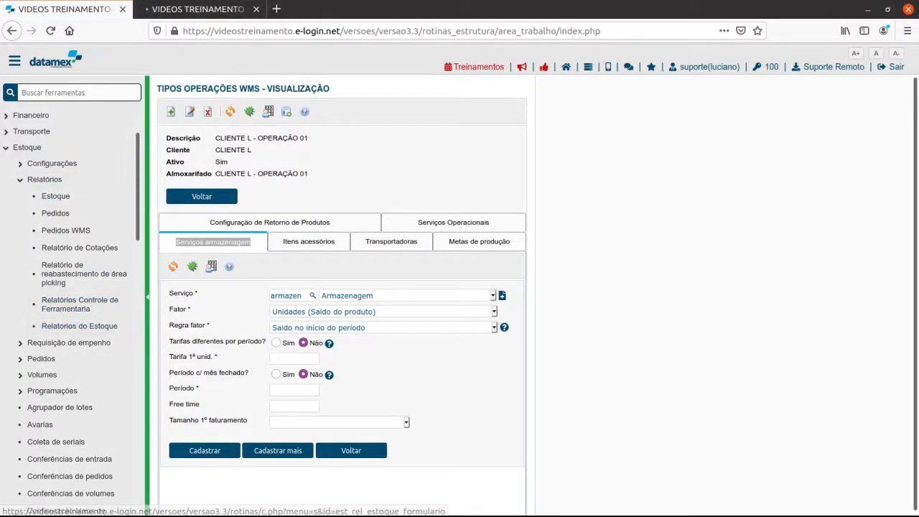
left_click(185, 9)
Generate the Inventário por proprietário detalhado report for the CLIENTE L - OPERAÇÃO 01 almoxarifado and maximize its window.
left_click(95, 125)
left_click(176, 128)
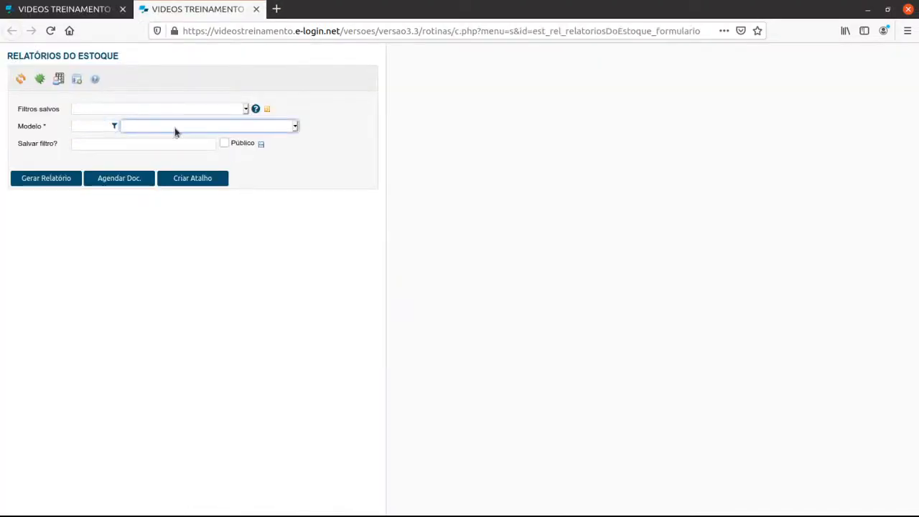
left_click(180, 378)
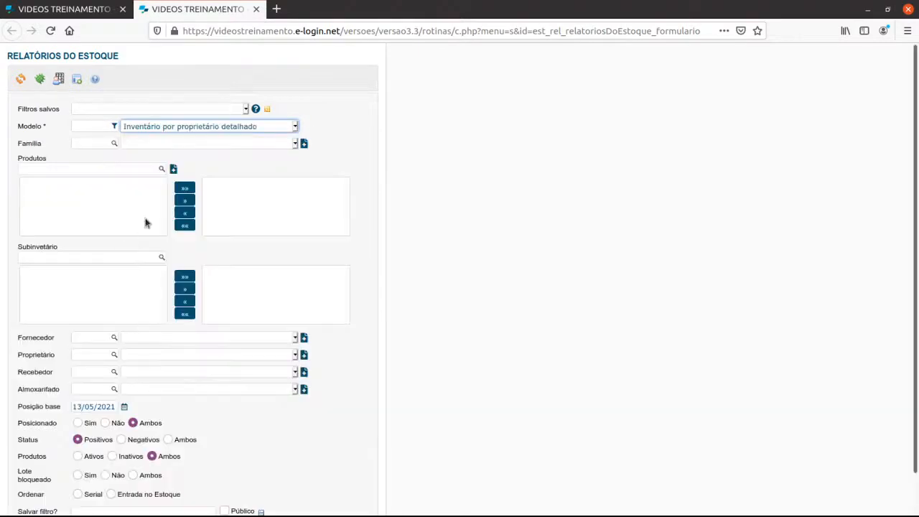
scroll(69, 376, "down", 1)
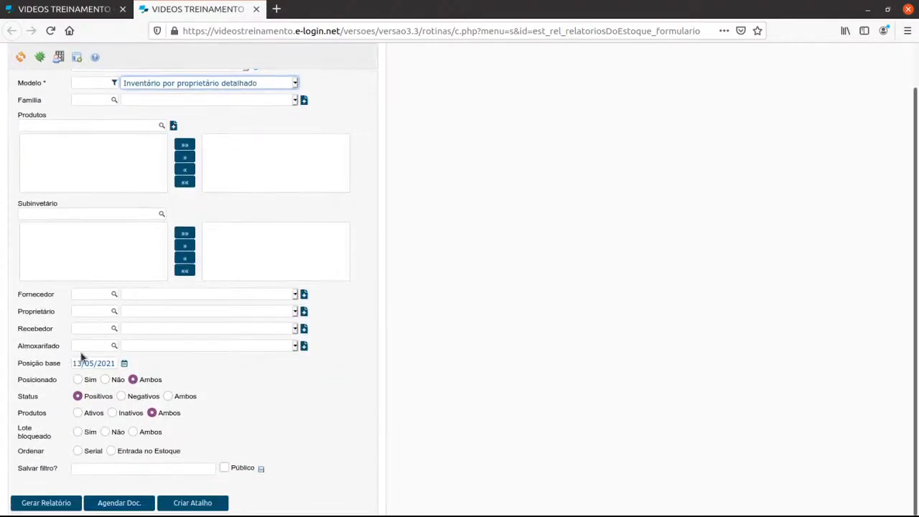
left_click(82, 346)
left_click(168, 349)
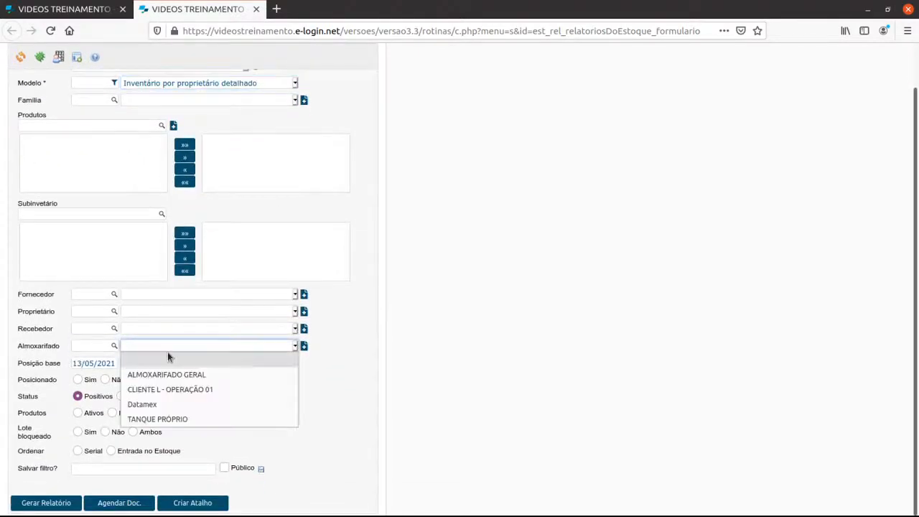
left_click(168, 390)
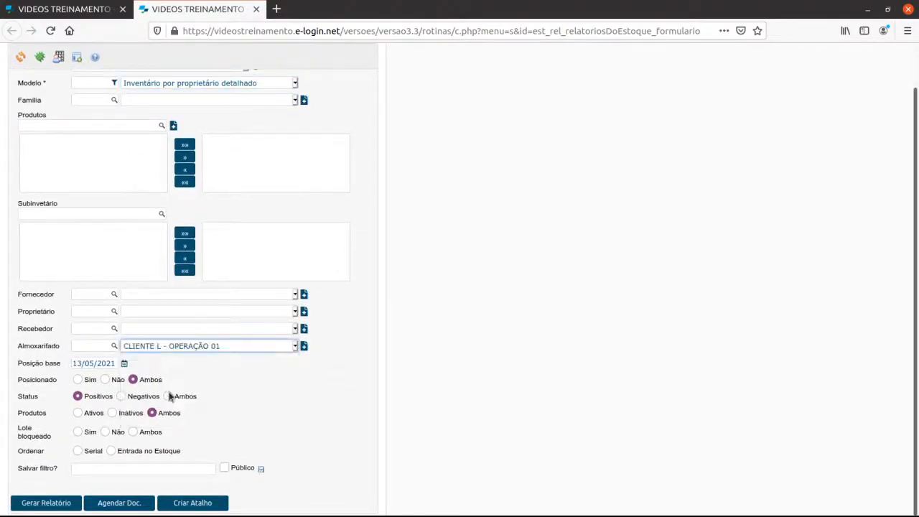
left_click(55, 503)
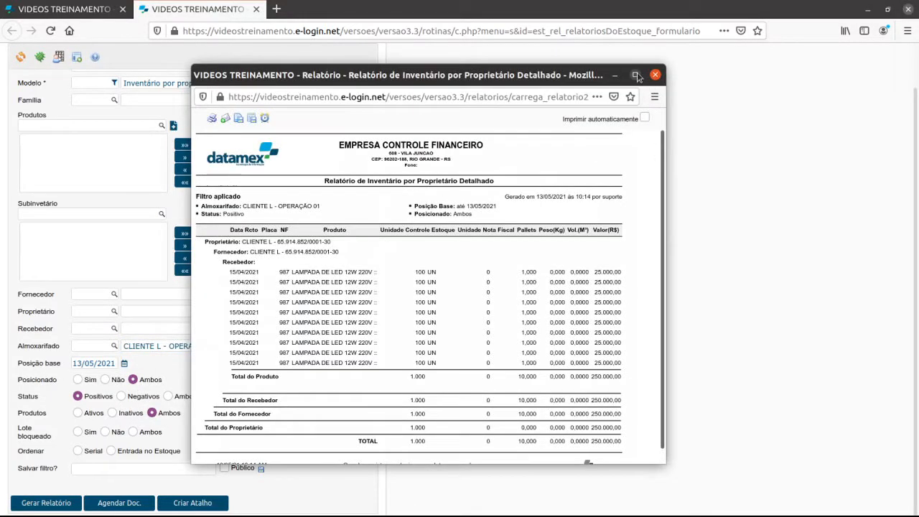
left_click(635, 75)
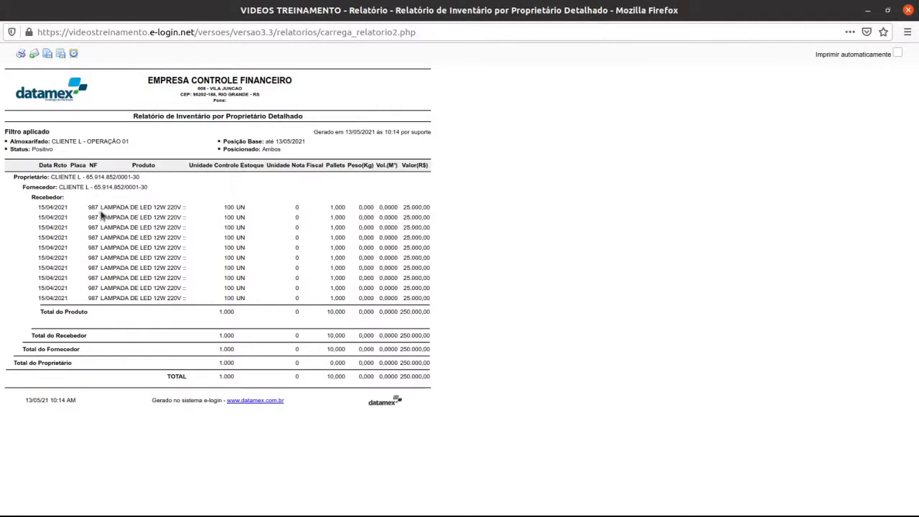
Examine the first product row's receipt date, stock quantity, value, weight, volume and pallets, then close the report and return to the WMS operation form.
left_click_drag(36, 207, 60, 211)
left_click(232, 208)
mouse_move(224, 208)
left_mouse_down()
mouse_move(233, 210)
mouse_move(234, 240)
mouse_move(234, 207)
left_mouse_up()
left_click(228, 206)
left_click_drag(225, 209, 248, 210)
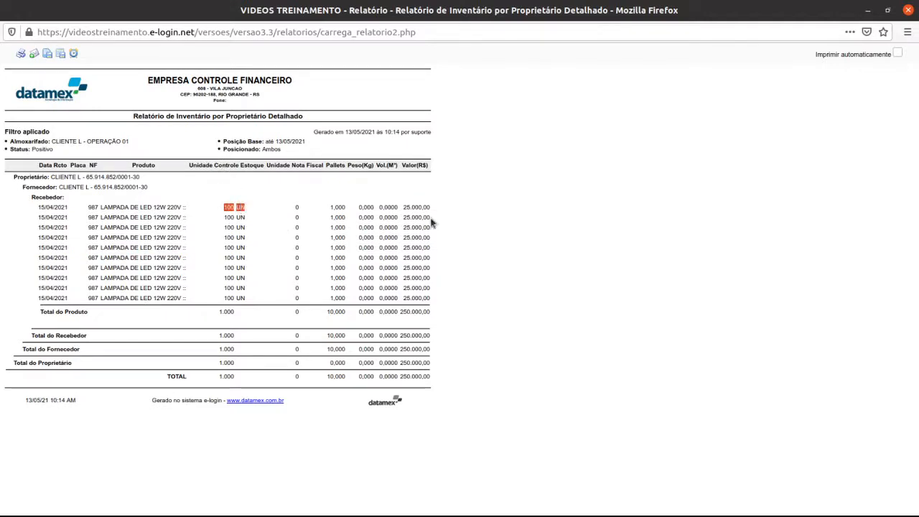
left_click_drag(404, 206, 429, 208)
left_click(365, 209)
left_click_drag(365, 209, 398, 208)
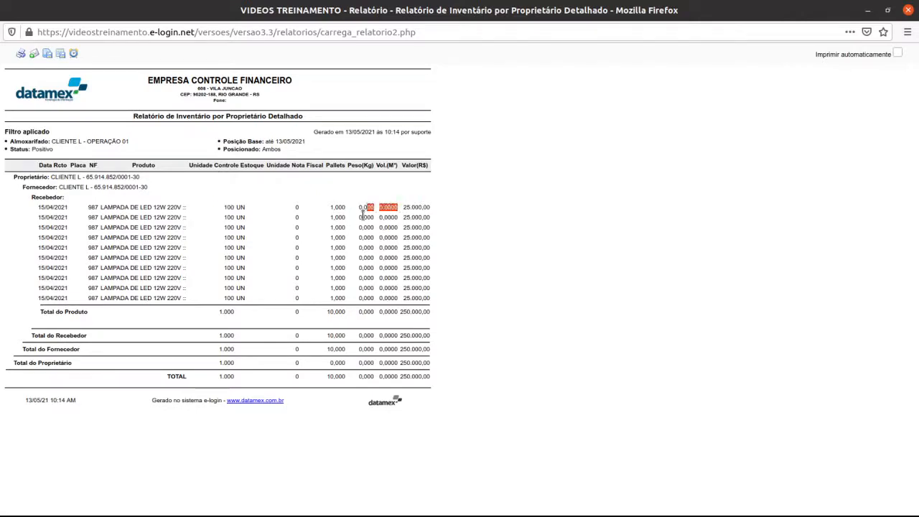
left_click(338, 208)
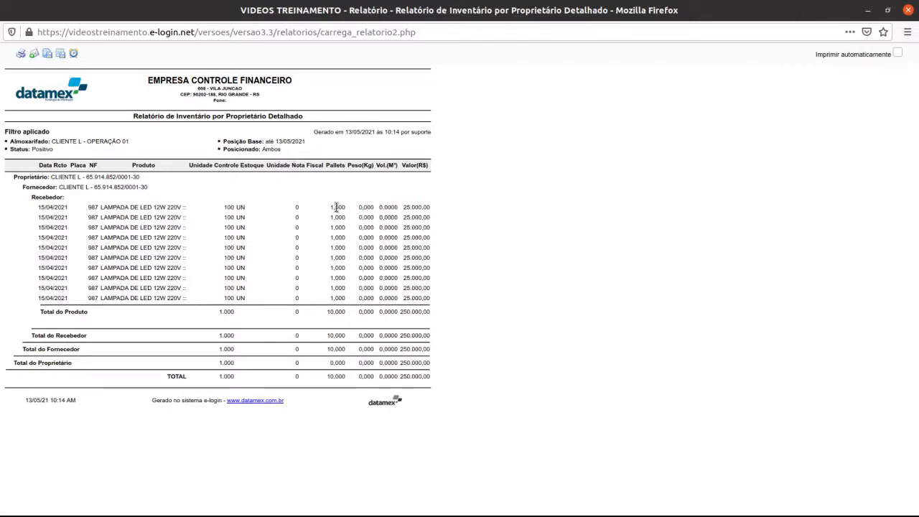
double_click(229, 207)
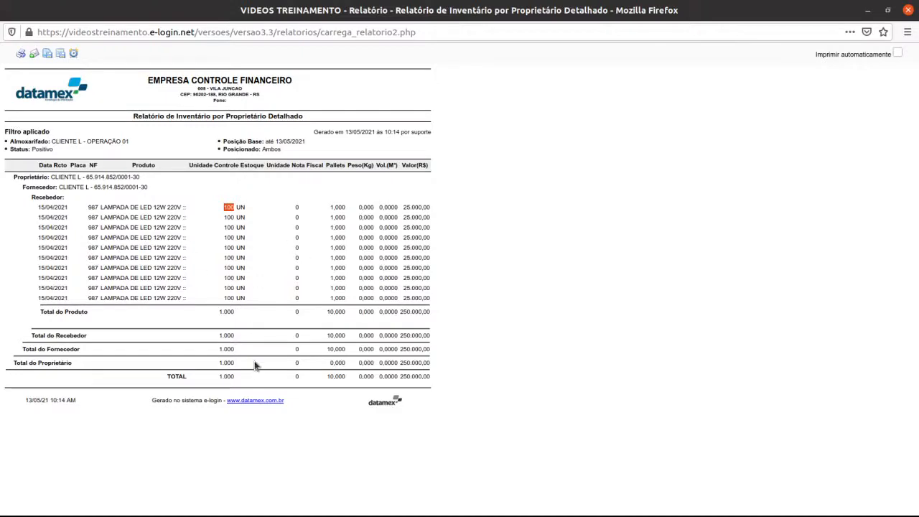
left_click(909, 12)
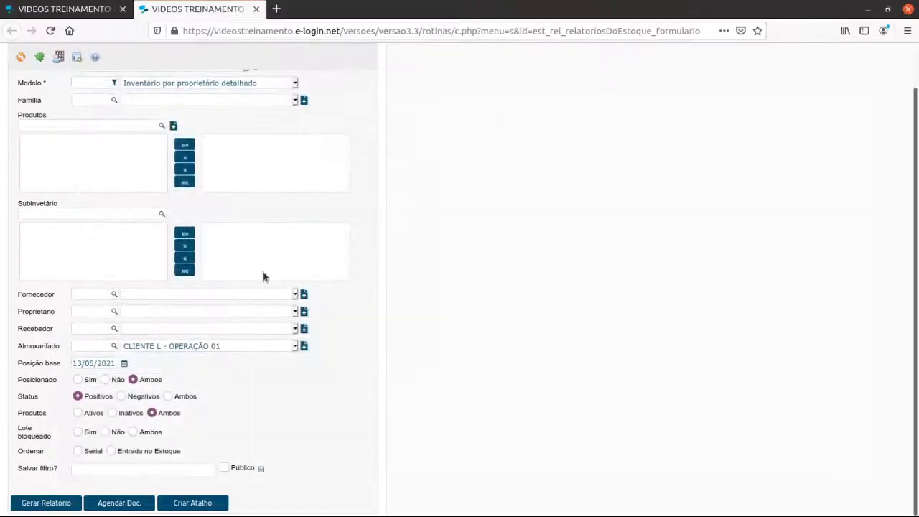
left_click(107, 10)
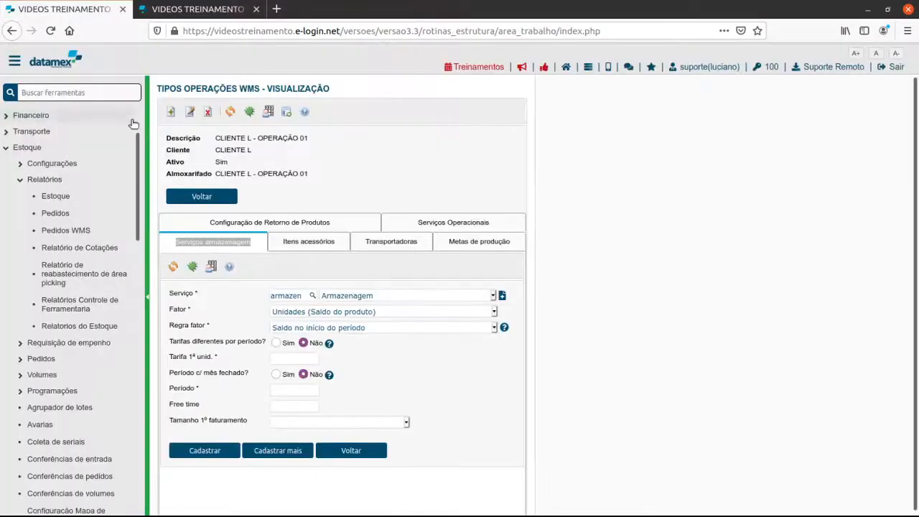
Try the factor rule Movimento no período with movement type Entrada, and switch the rule back to Saldo no início do período.
left_click(324, 327)
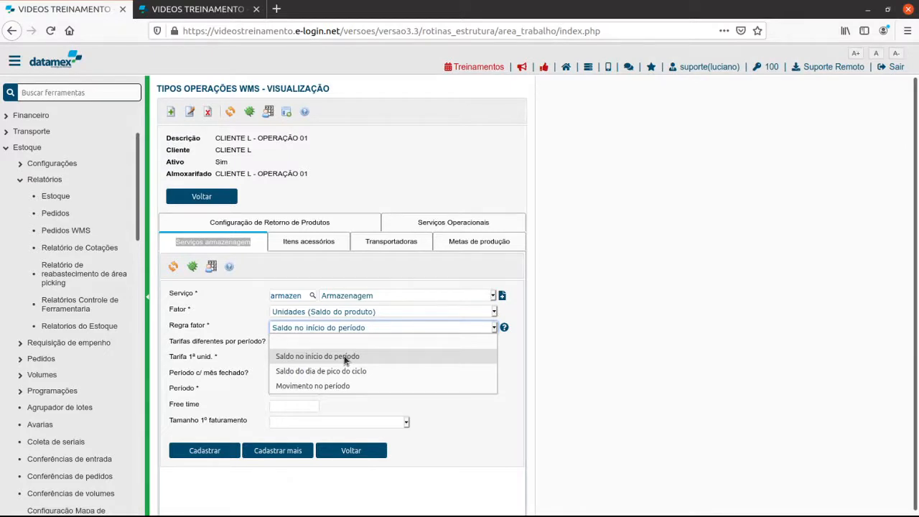
left_click(335, 385)
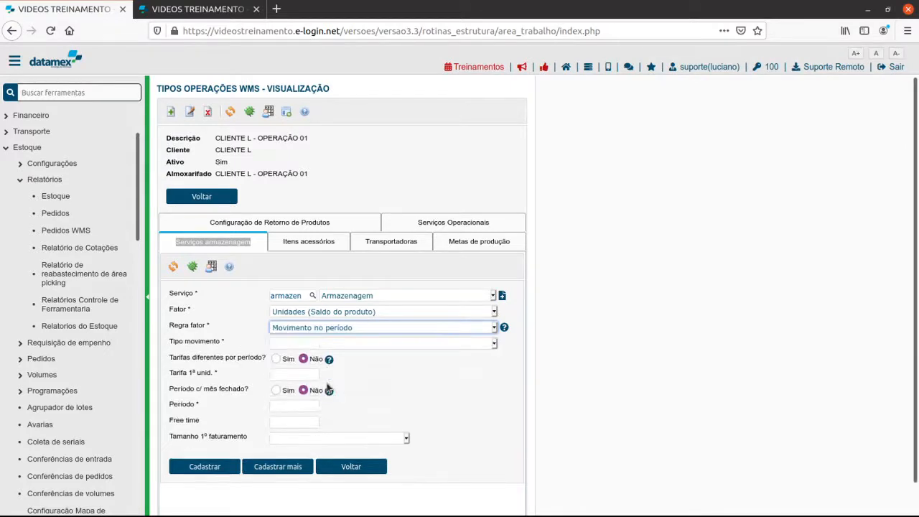
left_click(317, 344)
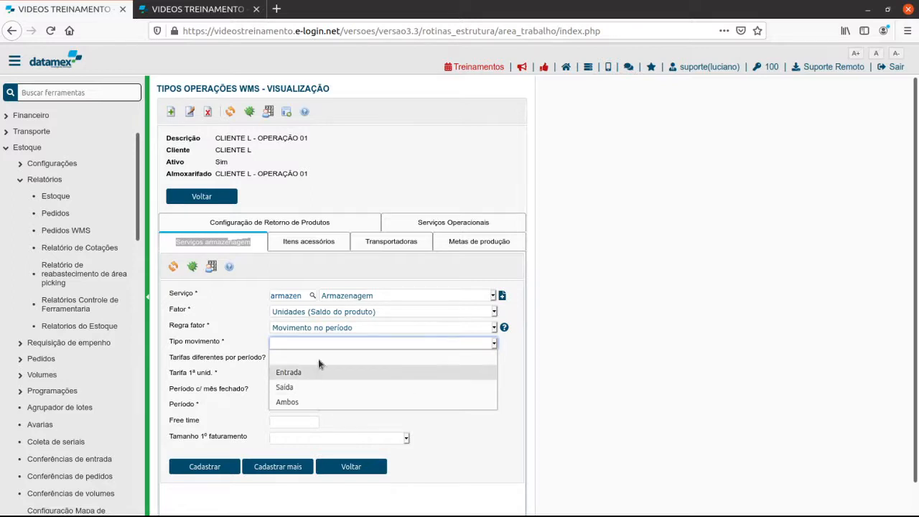
left_click(291, 372)
left_click(309, 330)
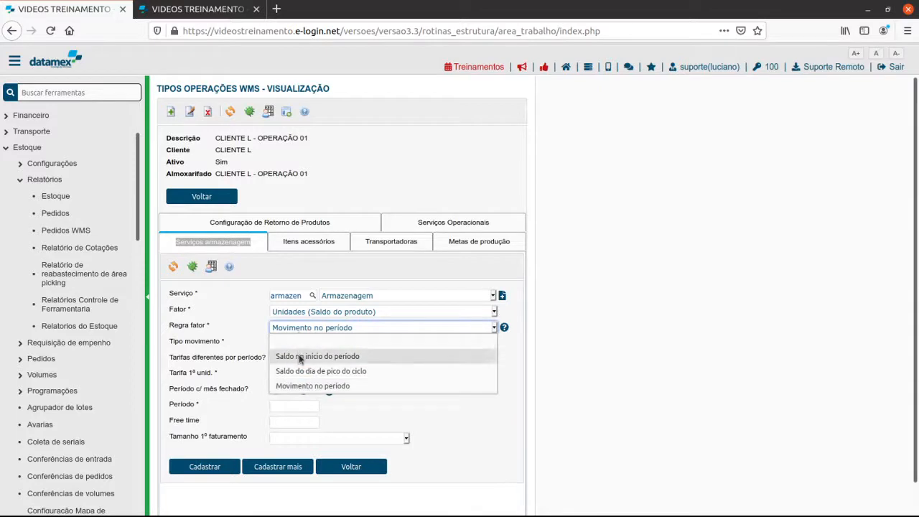
left_click(299, 355)
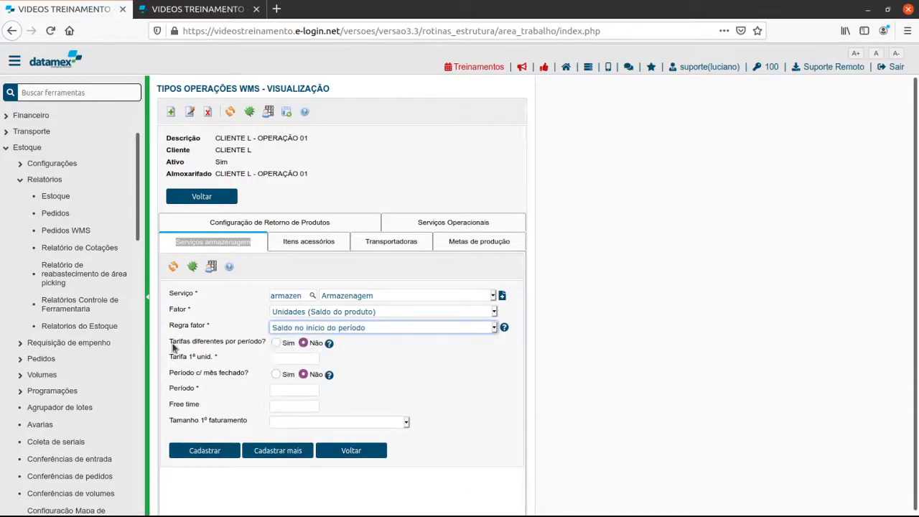
Enable different tariffs per period for the storage service and set its Período to 10.
double_click(208, 341)
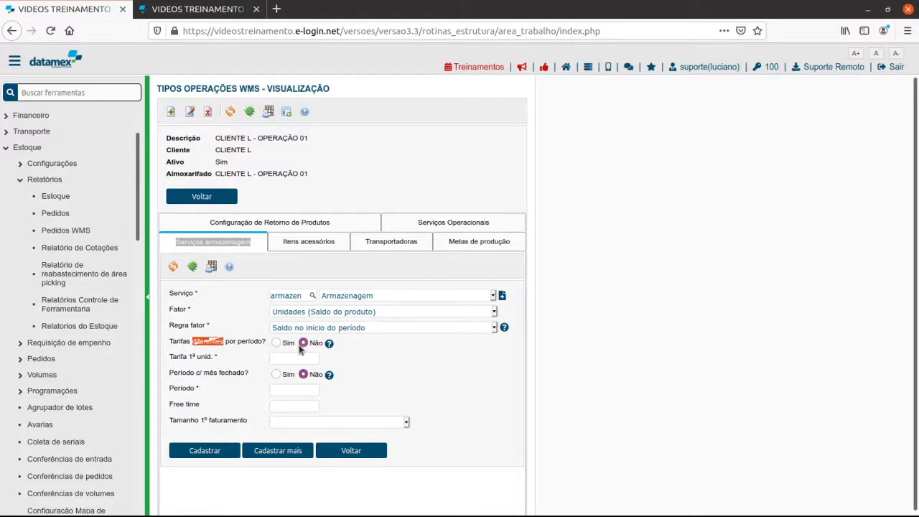
left_click(277, 343)
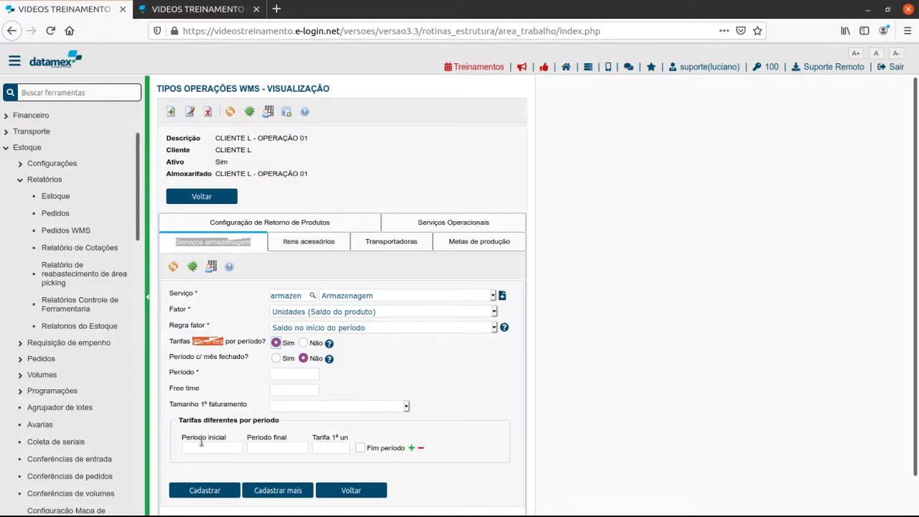
left_click(209, 450)
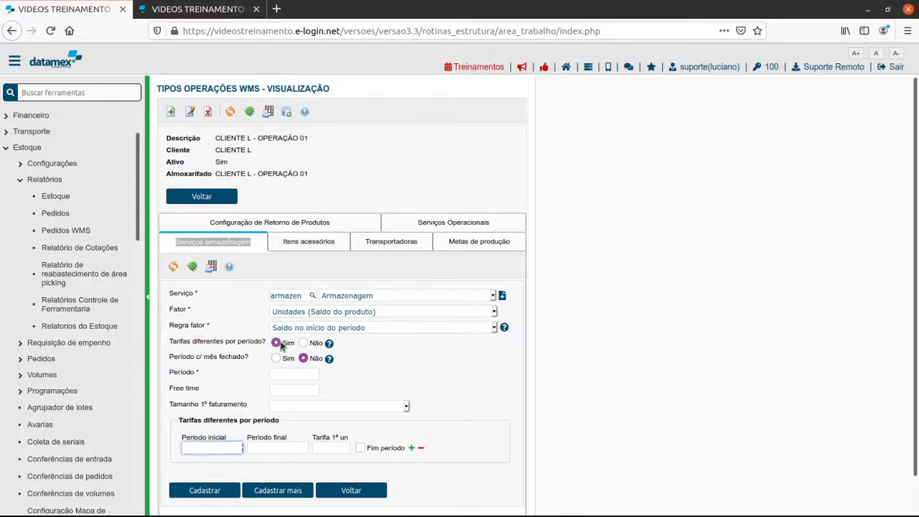
left_click(280, 373)
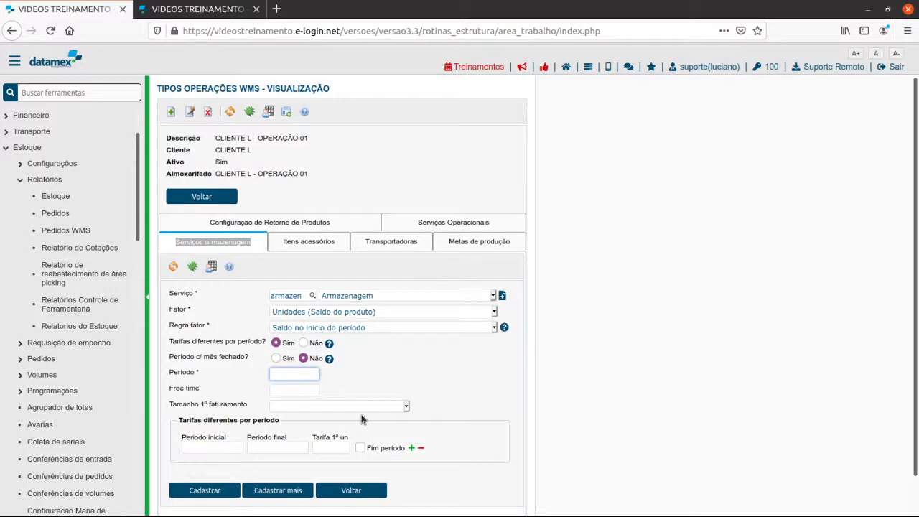
type("10")
left_click(591, 320)
Fill in the first tariff row with initial period 1, final period 1 and a first-unit tariff of 10.
left_click(216, 446)
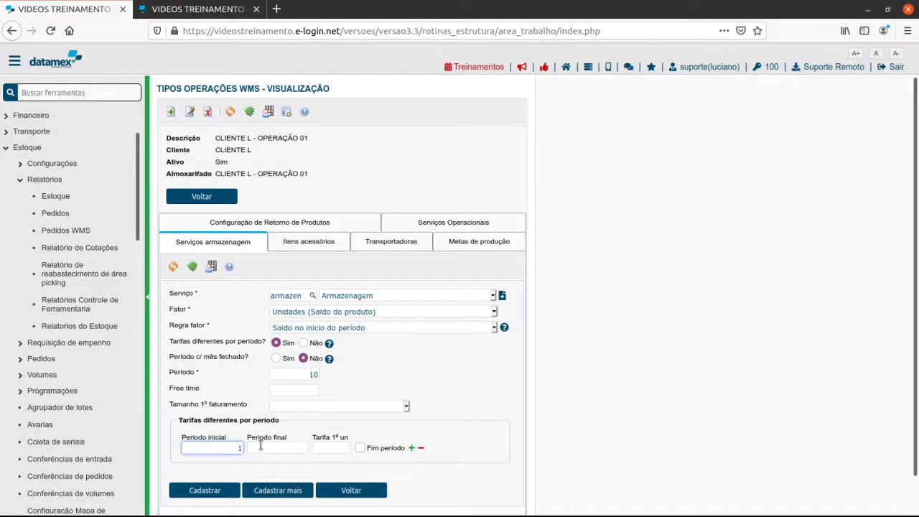
type("1")
left_click(290, 448)
type("1")
left_click(339, 448)
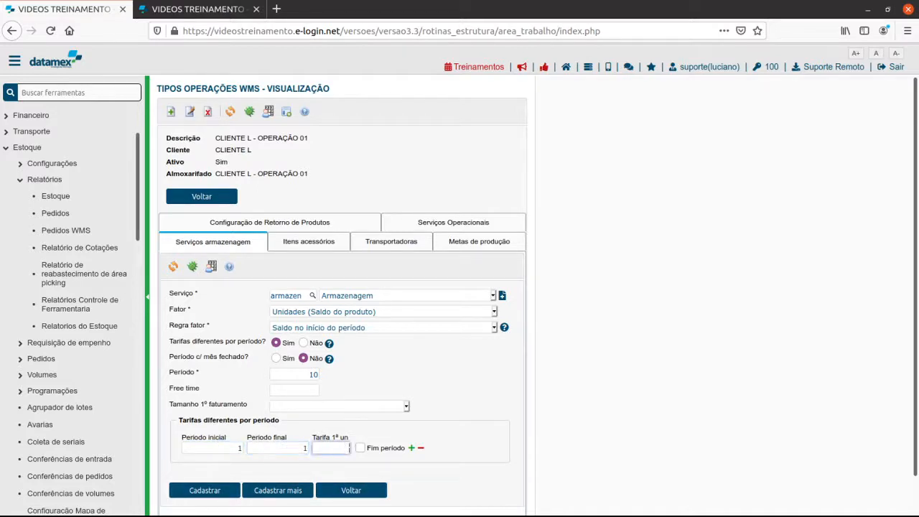
type("10")
left_click(522, 491)
Add a second tariff row with initial period 2, final period 5 and a first-unit tariff of 12.
left_click(412, 447)
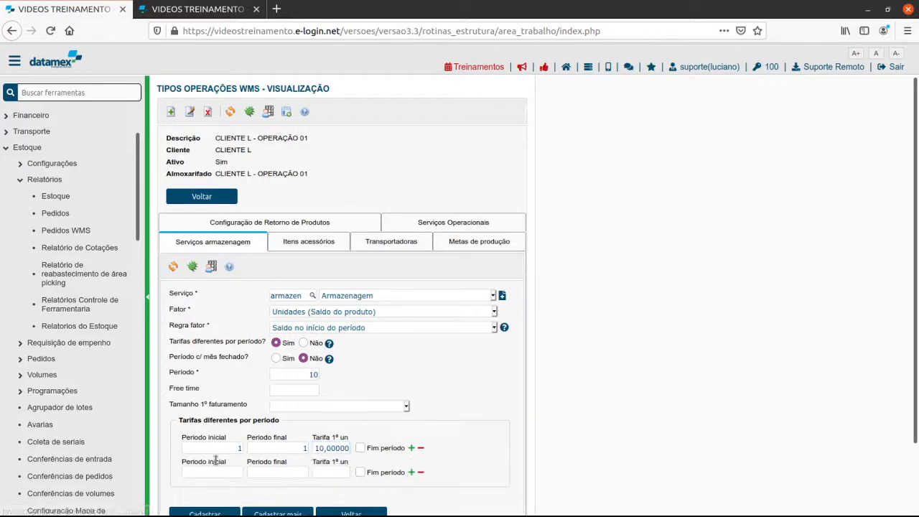
left_click(224, 469)
type("2")
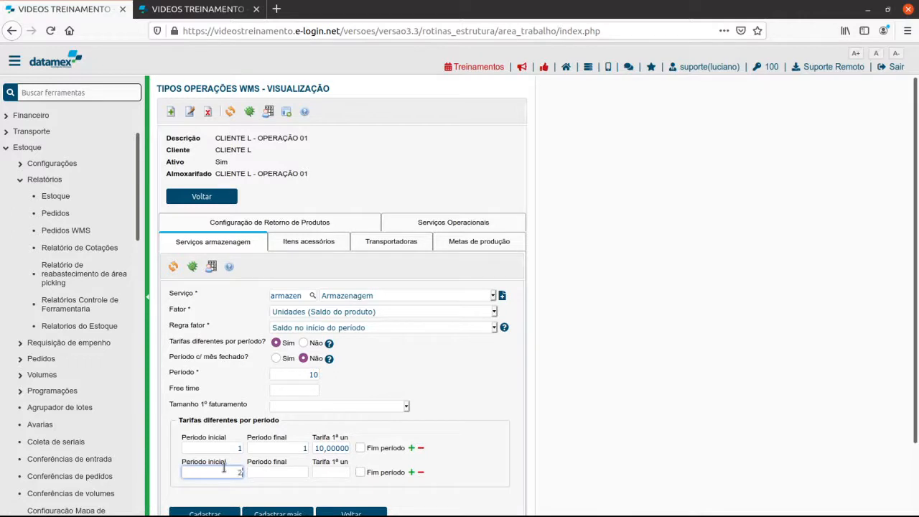
left_click(279, 474)
type("5")
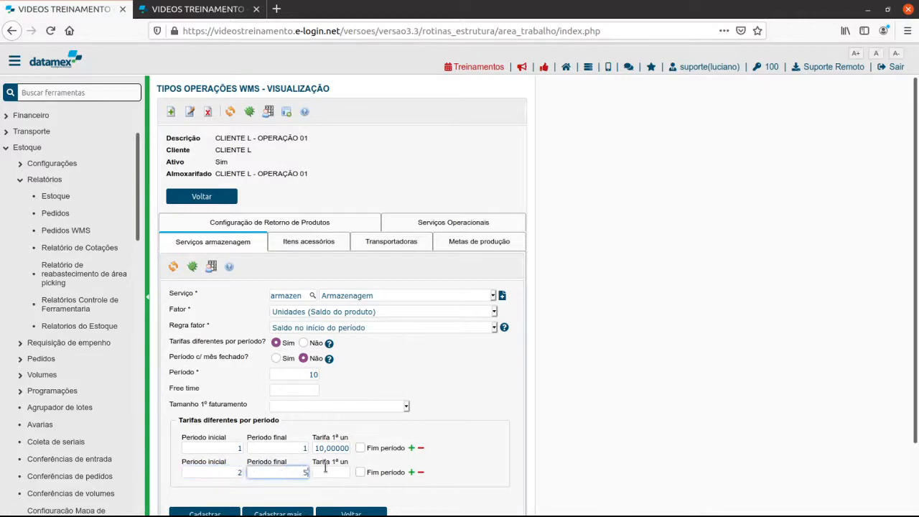
left_click(325, 473)
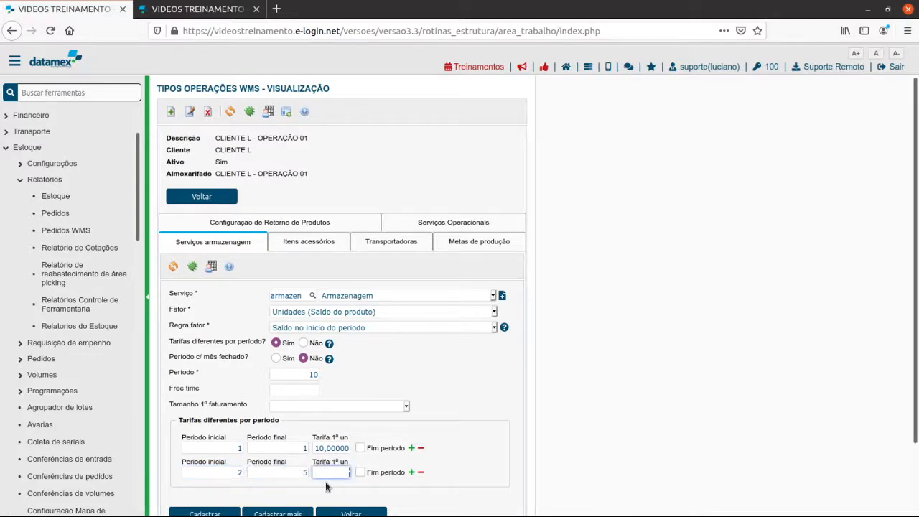
type("12")
left_click(633, 489)
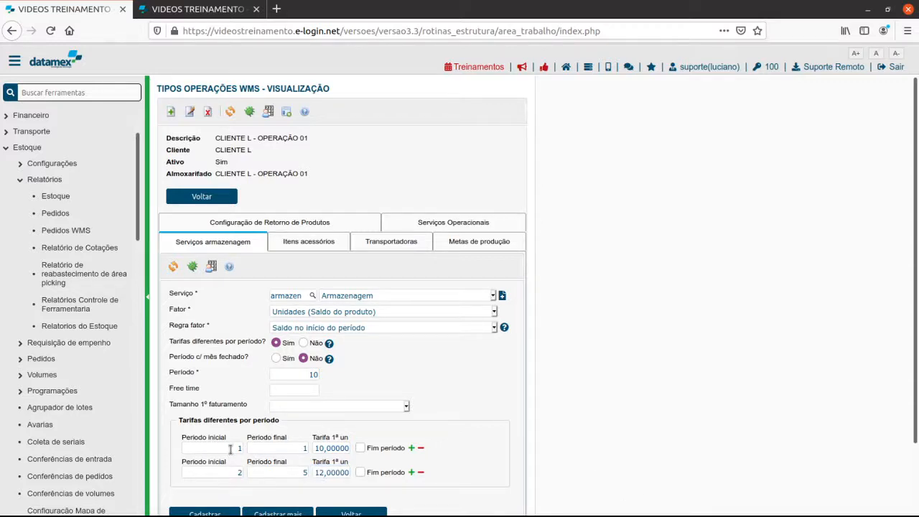
left_click(256, 449)
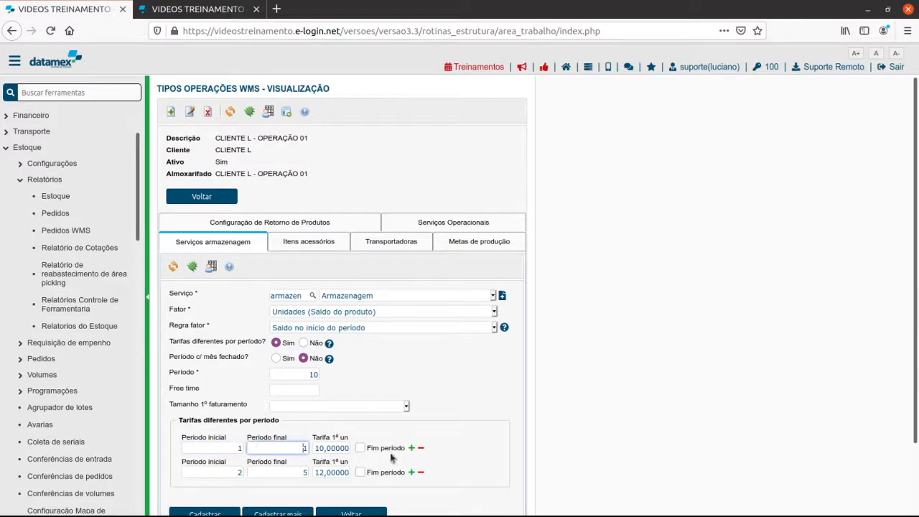
left_click_drag(321, 448, 330, 449)
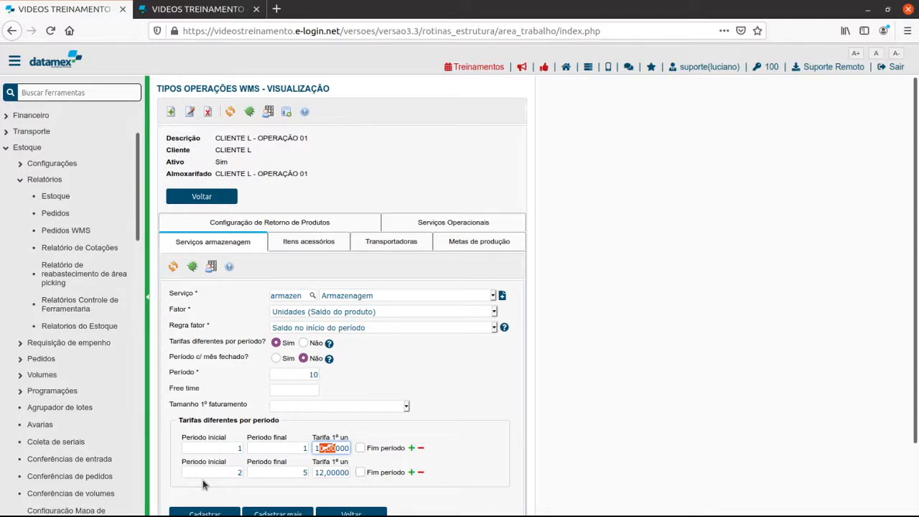
double_click(318, 473)
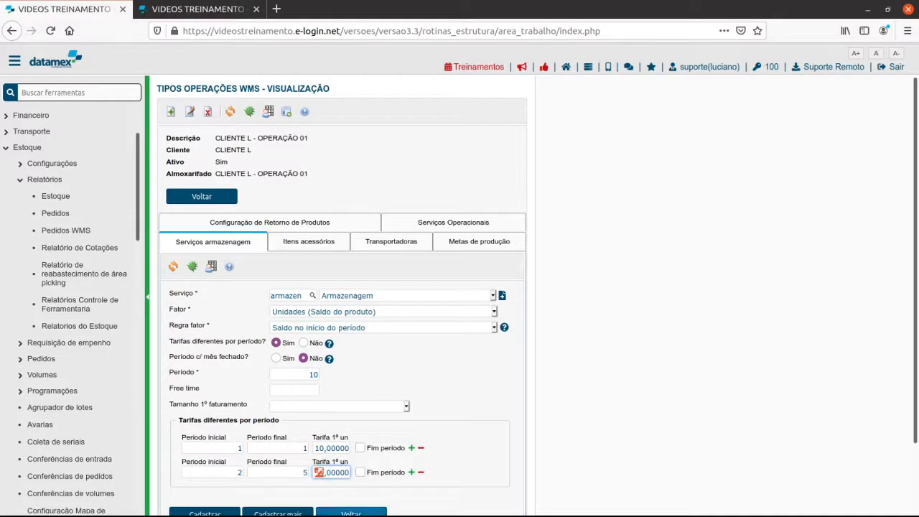
Add a third tariff row with initial period 6, marked as Fim período, and a first-unit tariff of 13.
left_click(412, 472)
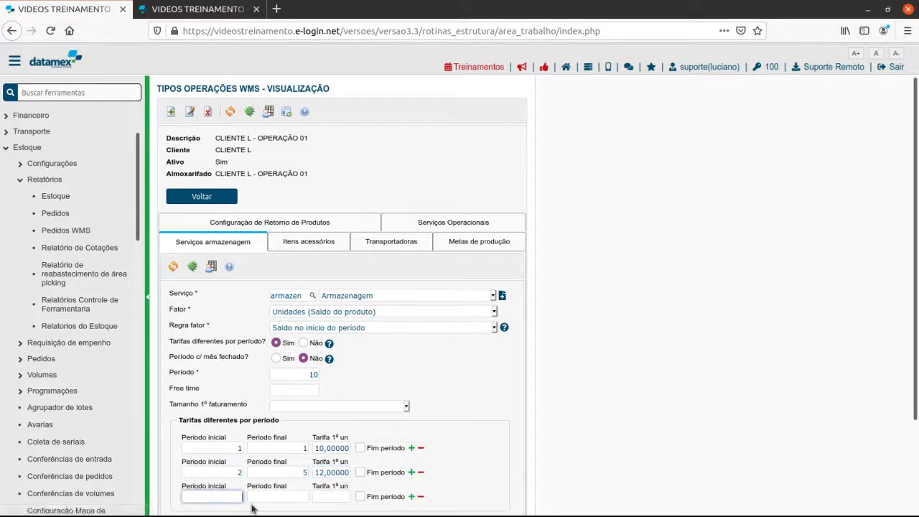
type("6")
left_click(362, 498)
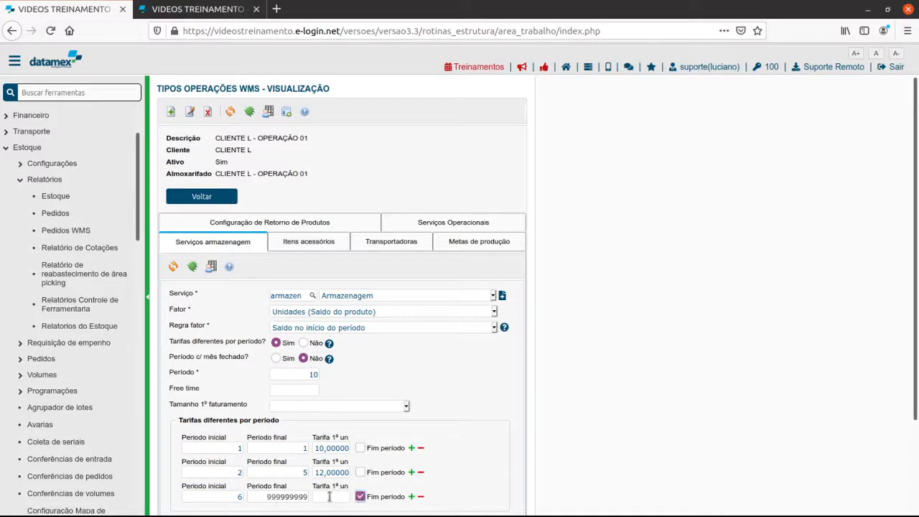
left_click(330, 497)
left_click(481, 483)
left_click_drag(303, 374, 321, 374)
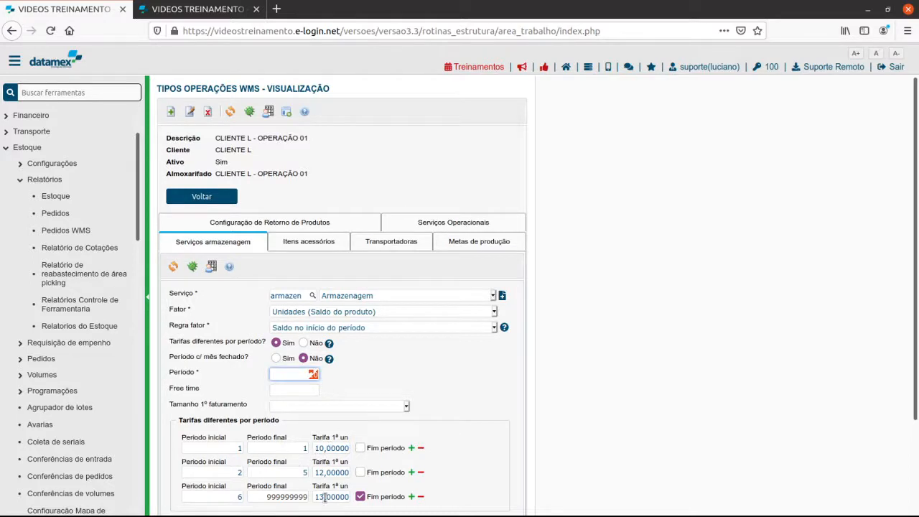
left_click(327, 451)
left_click(328, 473)
left_click(320, 498)
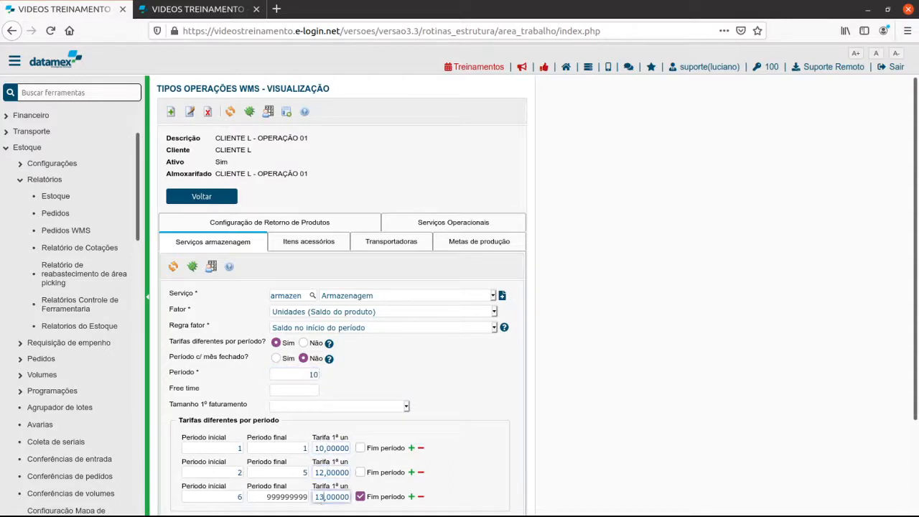
Turn off different tariffs per period for the storage service and set a single first-unit tariff of 5,00000.
left_click(303, 343)
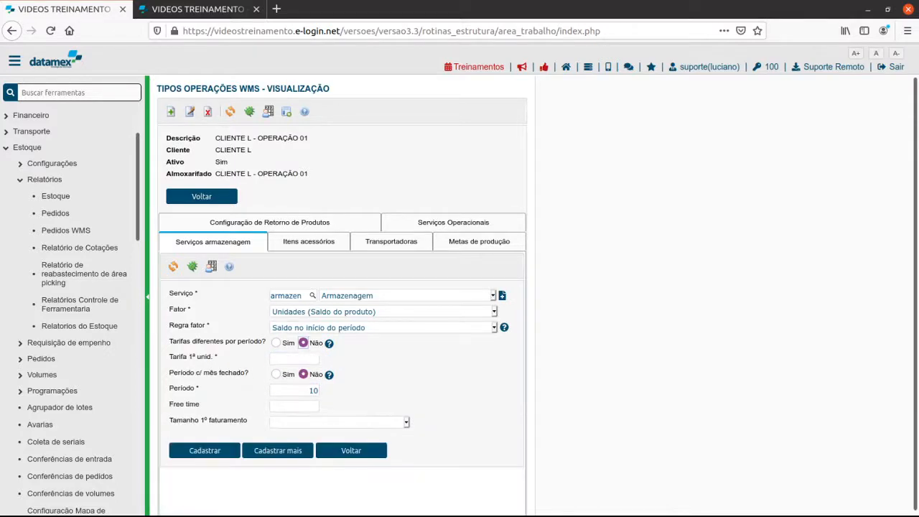
left_click(290, 358)
type("5000000")
left_click_drag(289, 360, 316, 360)
left_click(292, 393)
left_click_drag(287, 359, 319, 359)
triple_click(182, 314)
Register the Armazenagem service with a Free time of 5 and Tamanho do FREE TIME as the first billing size.
left_click(301, 406)
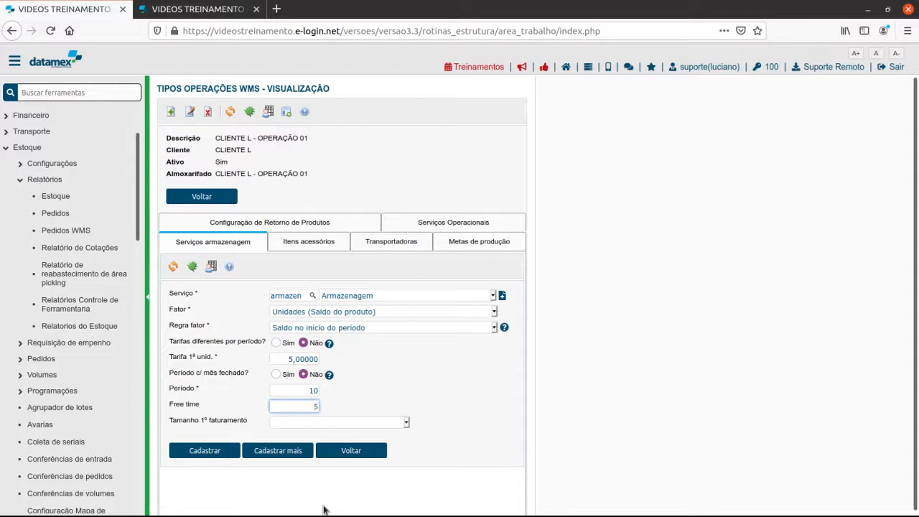
left_click(492, 408)
triple_click(204, 422)
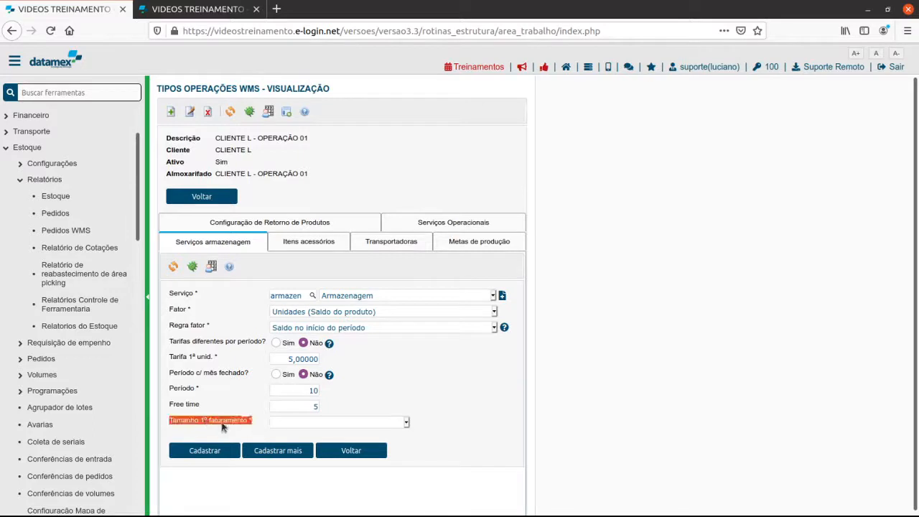
left_click(363, 426)
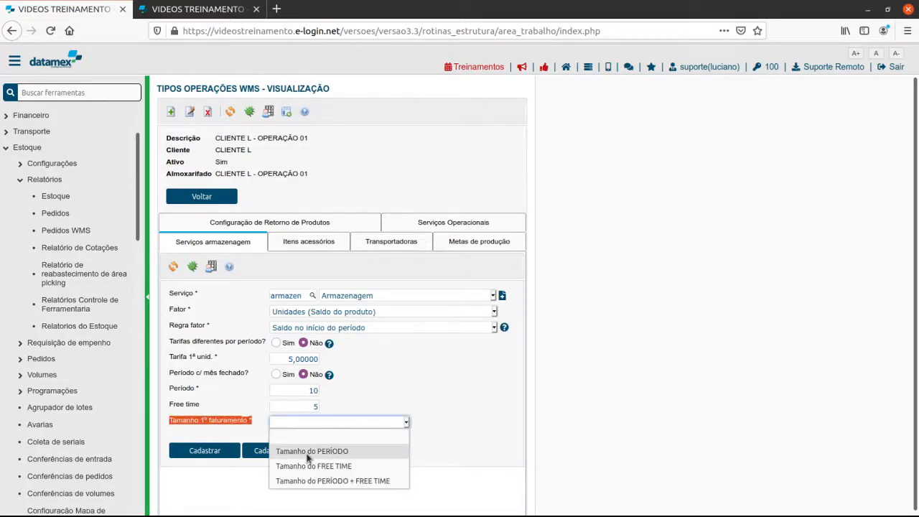
left_click(299, 391)
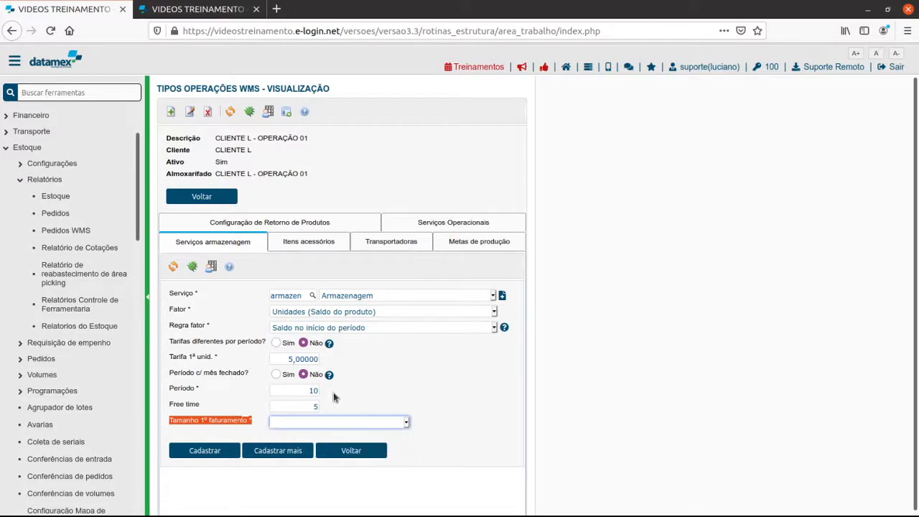
left_click(327, 424)
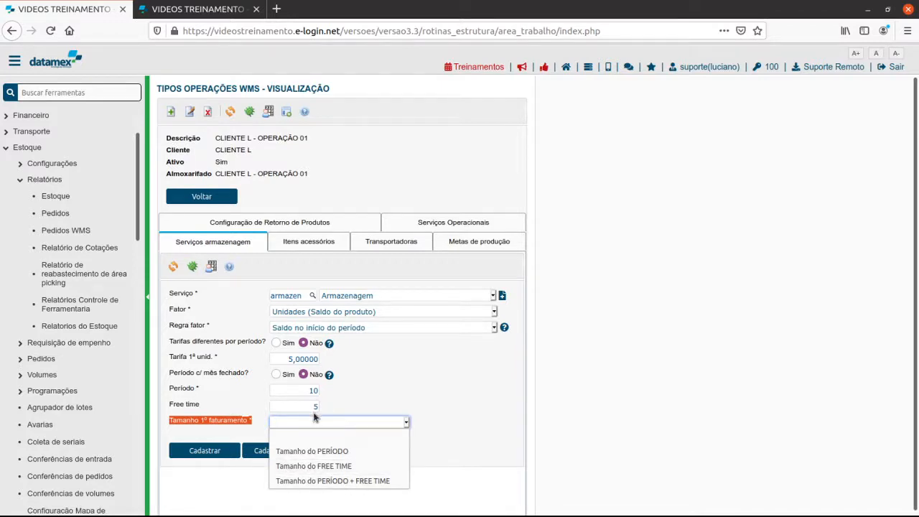
left_click(314, 466)
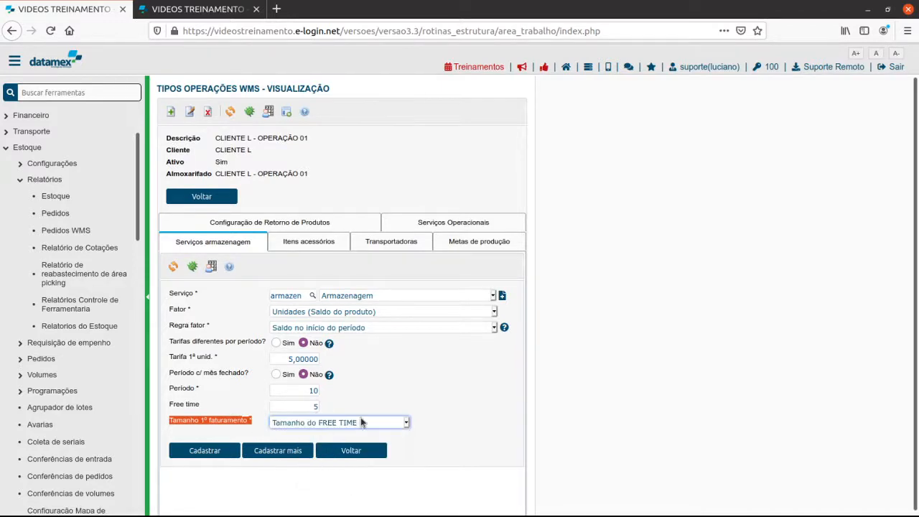
left_click(203, 452)
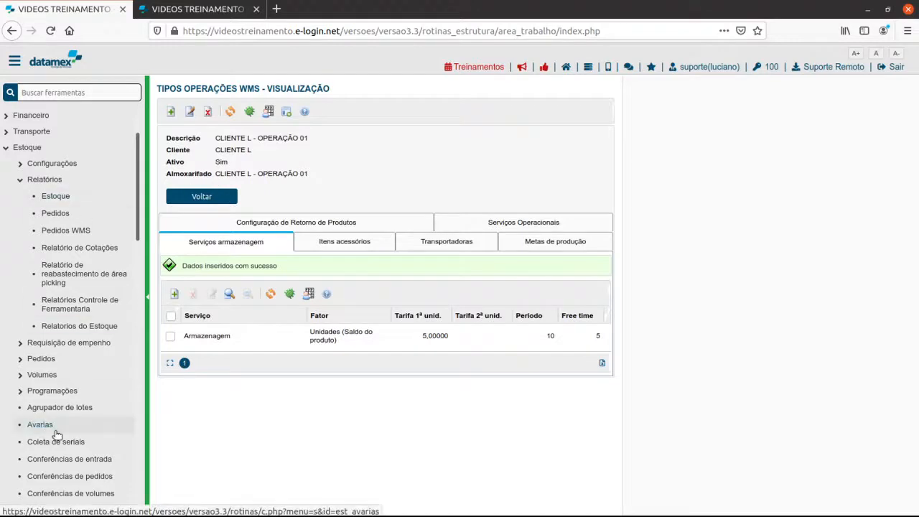
Open the Faturamento routine of the Estoque module.
scroll(57, 434, "down", 3)
scroll(57, 435, "down", 3)
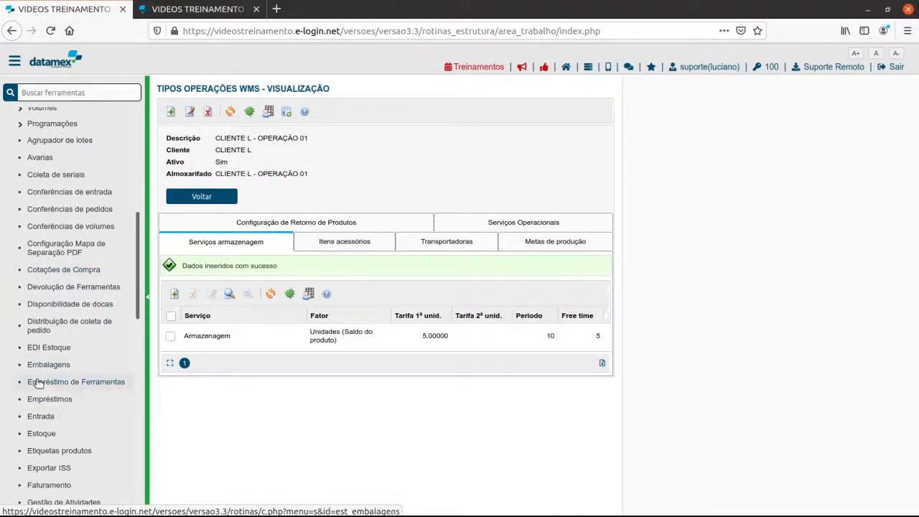
scroll(59, 432, "down", 1)
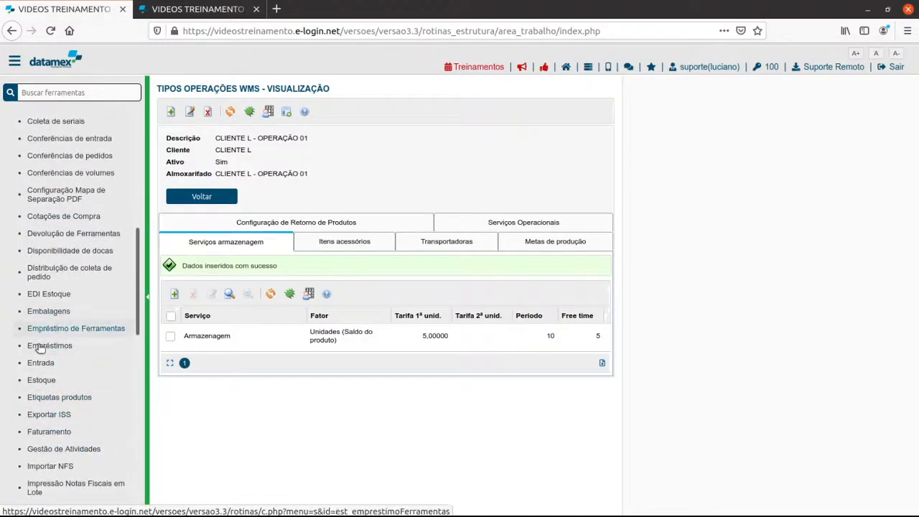
scroll(40, 350, "up", 3)
scroll(66, 431, "down", 4)
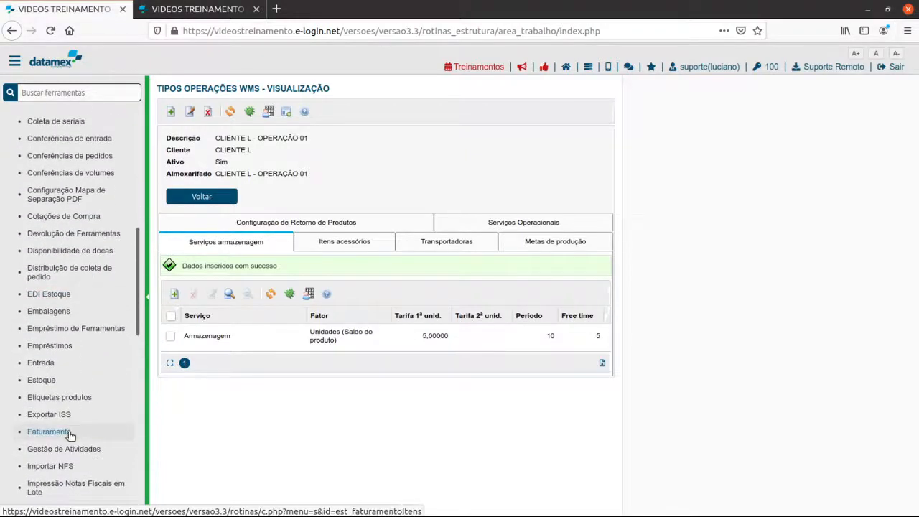
left_click(56, 353)
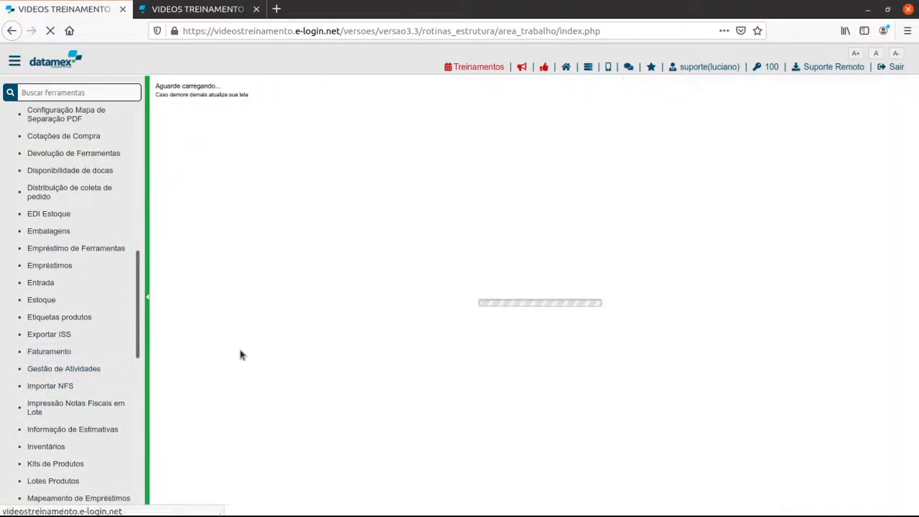
Generate the billing by selecting the WMS operation type and nota fiscal 987 (NF-e ENTRADA).
left_click(267, 177)
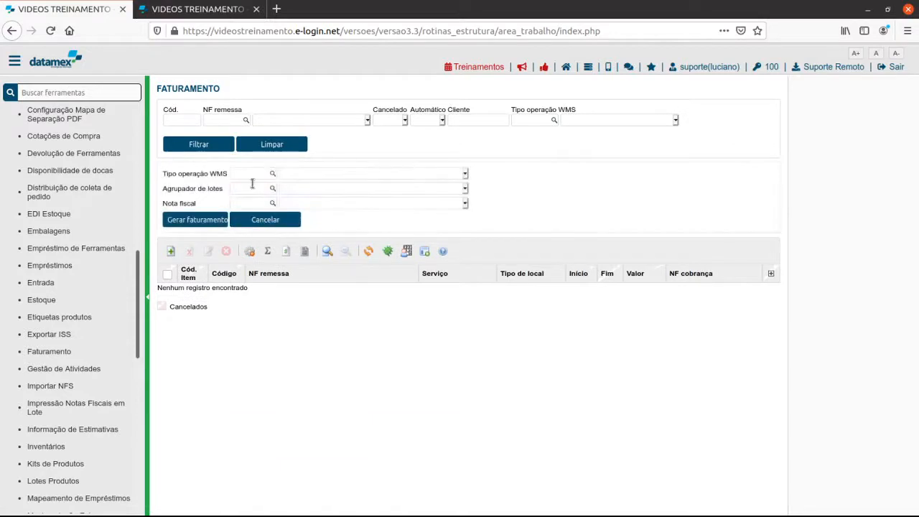
left_click(256, 200)
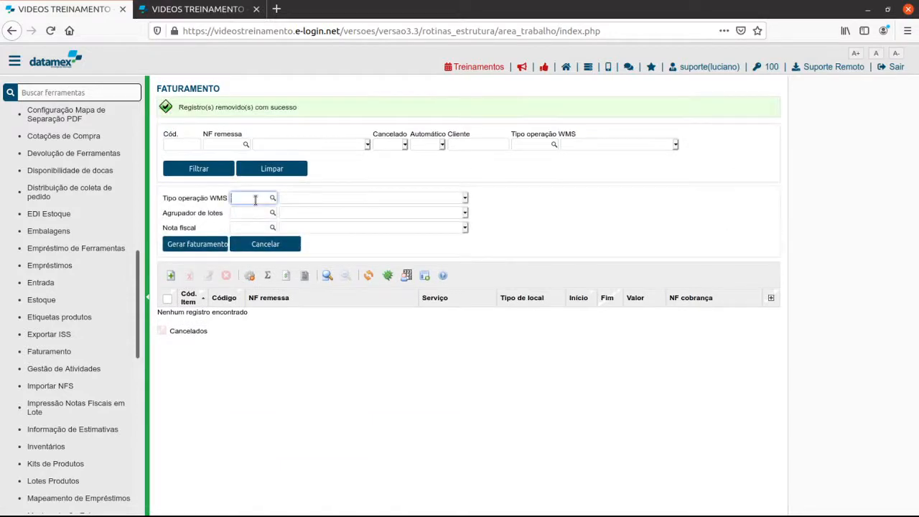
left_click(316, 198)
left_click(311, 227)
left_click(196, 245)
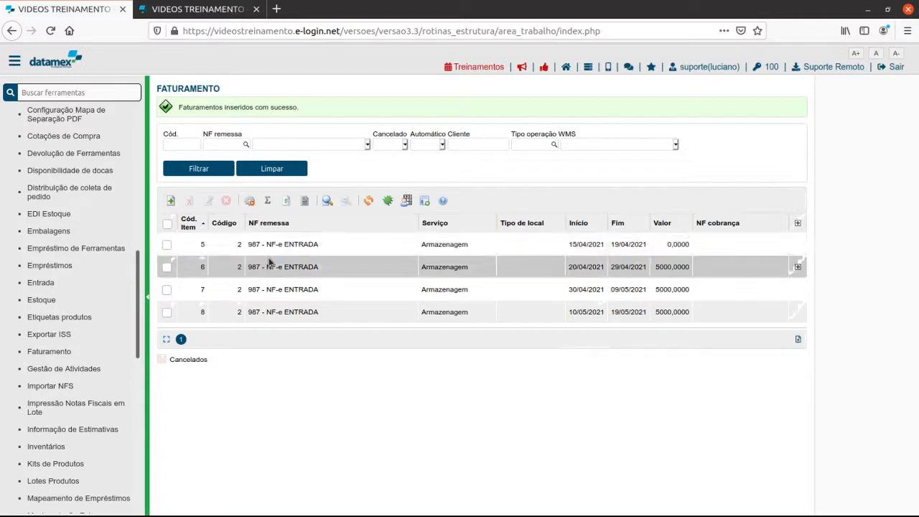
Examine the start dates, end dates and values of the first two generated Armazenagem billing items.
left_click_drag(571, 245, 644, 247)
left_click(568, 246)
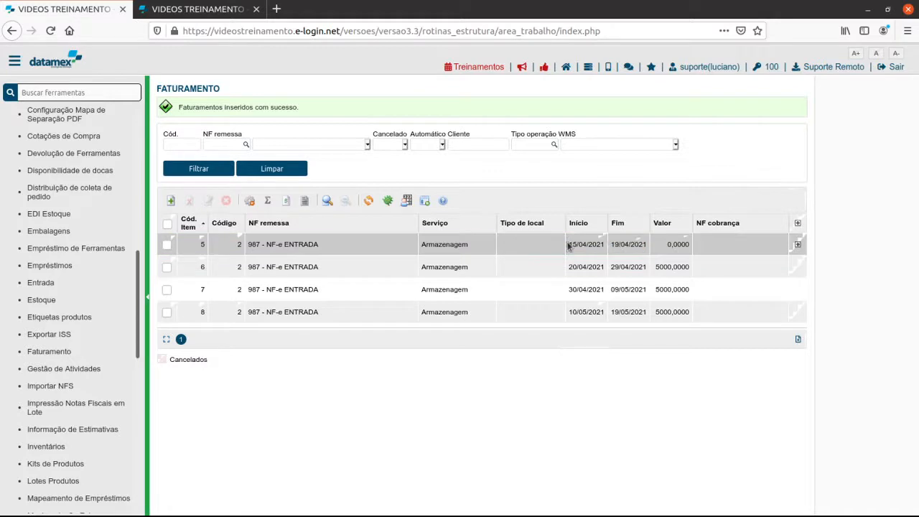
left_click_drag(582, 245, 606, 245)
left_click(618, 250)
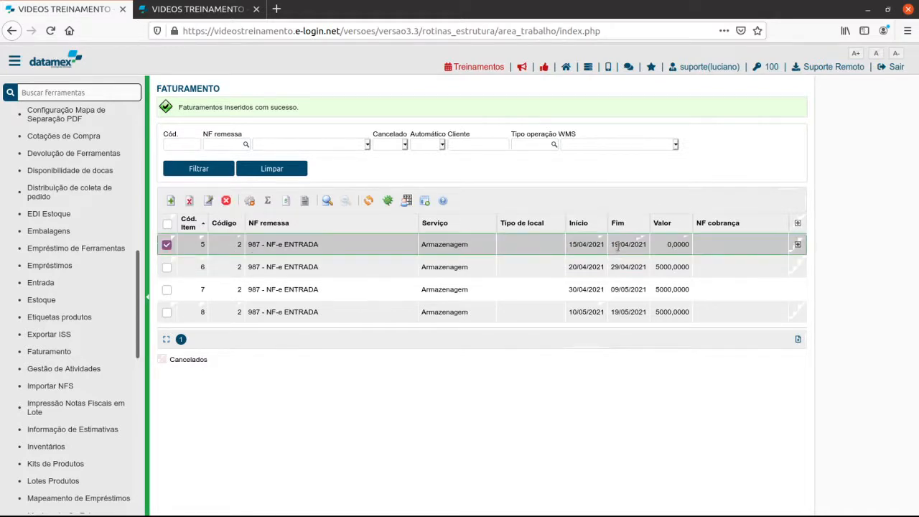
left_click(662, 249)
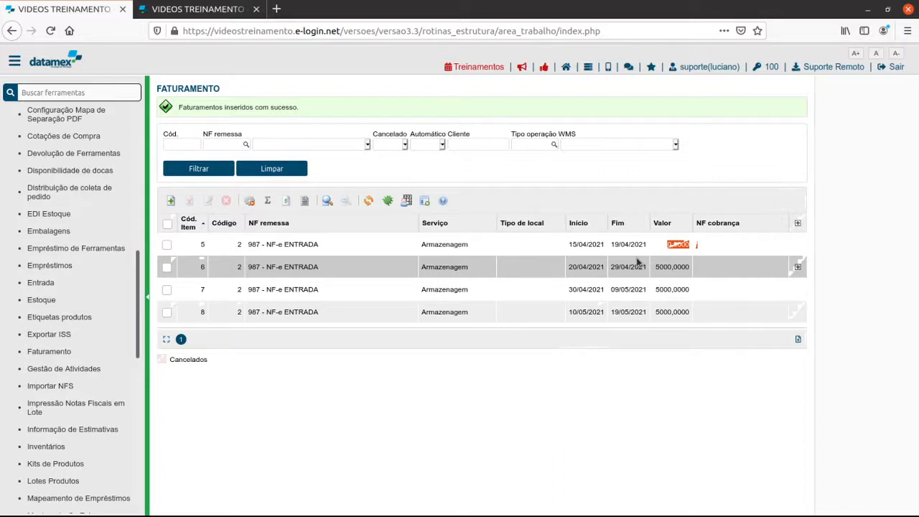
left_click(586, 267)
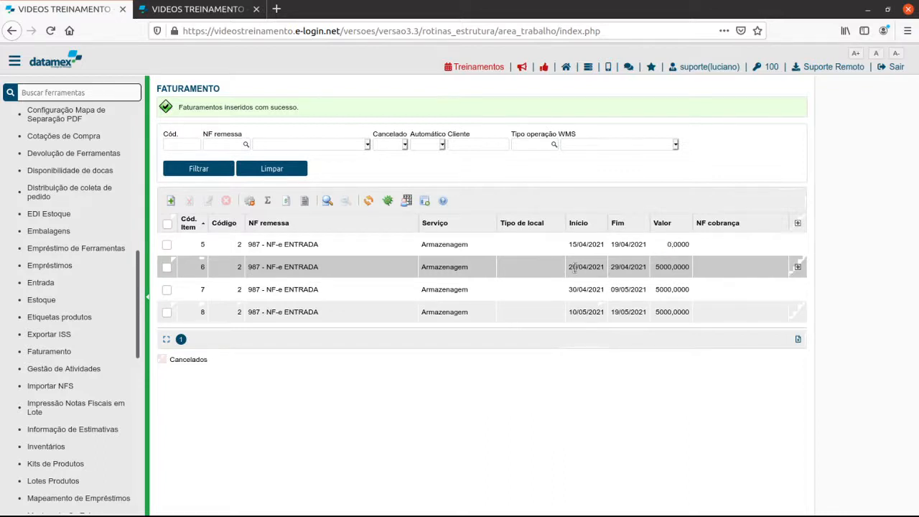
left_click(617, 270)
left_click(664, 267)
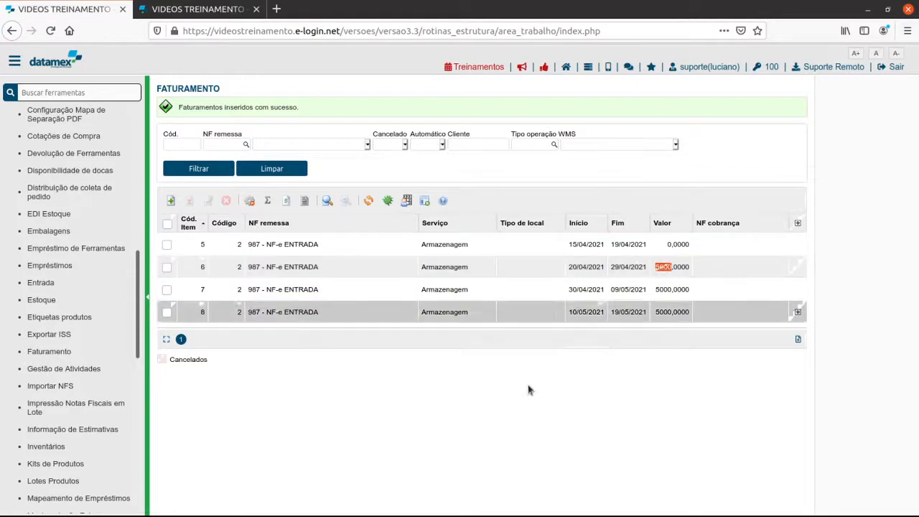
Inspect the calculation base, tariff, value and lots of billing item 6, and return to the list without saving.
double_click(166, 270)
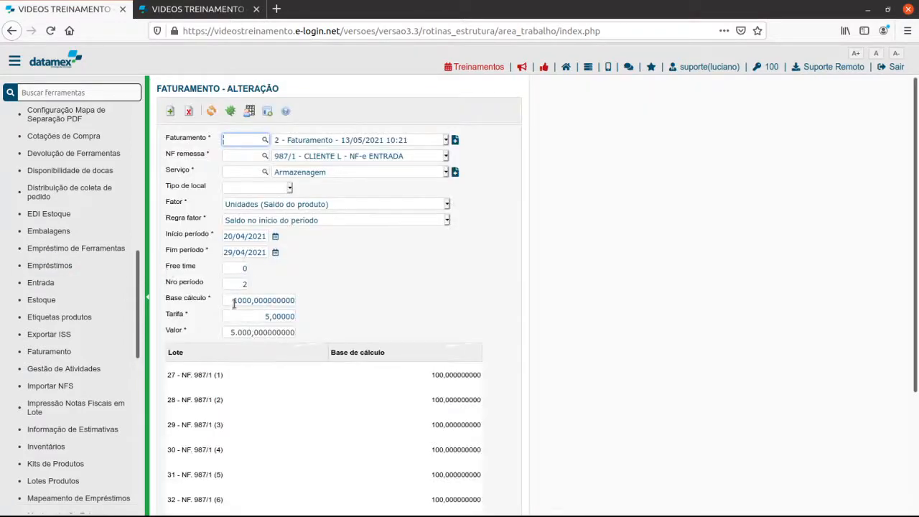
left_click_drag(233, 304, 256, 301)
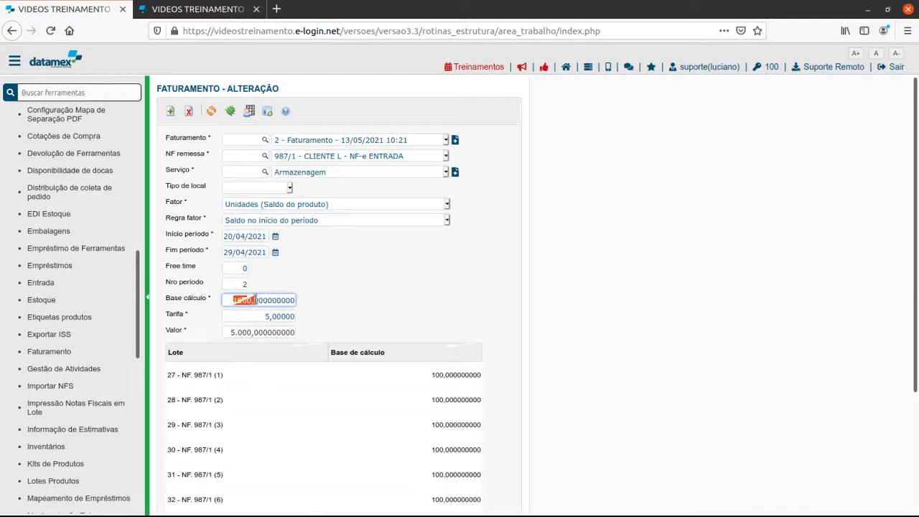
type("1000,")
double_click(268, 316)
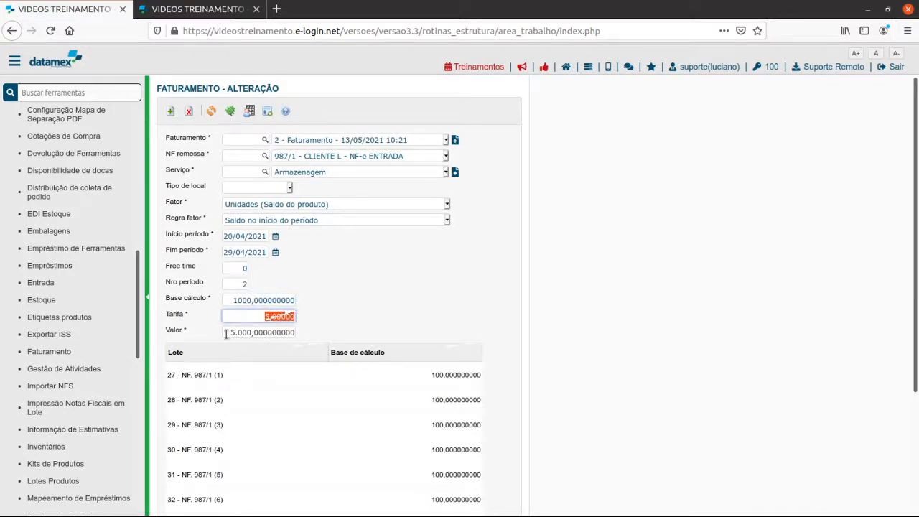
double_click(255, 334)
scroll(260, 361, "down", 2)
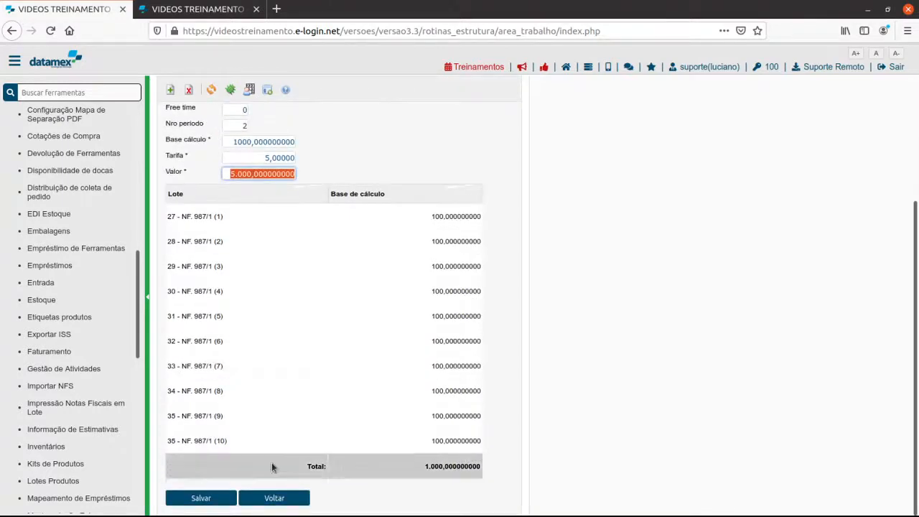
left_click(285, 499)
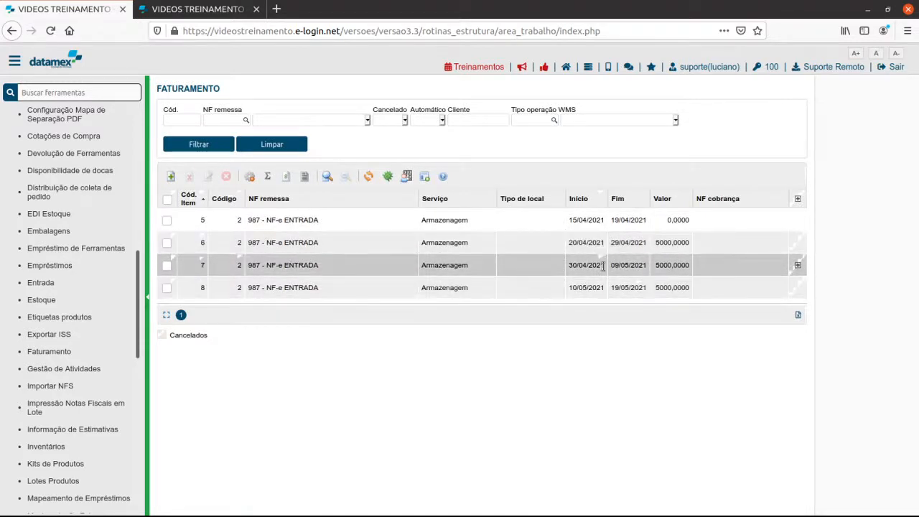
Delete all the generated Armazenagem billing items for nota fiscal 987 and confirm the removal.
left_click_drag(580, 287, 654, 287)
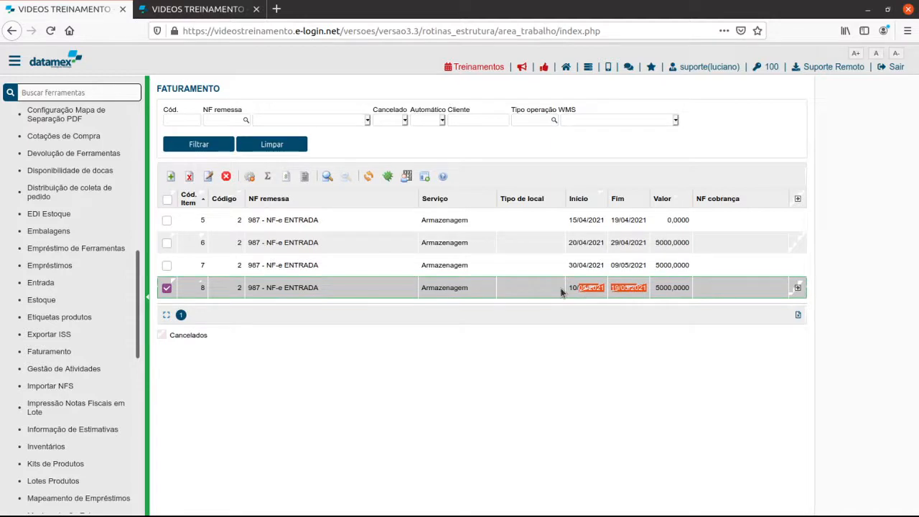
left_click(167, 199)
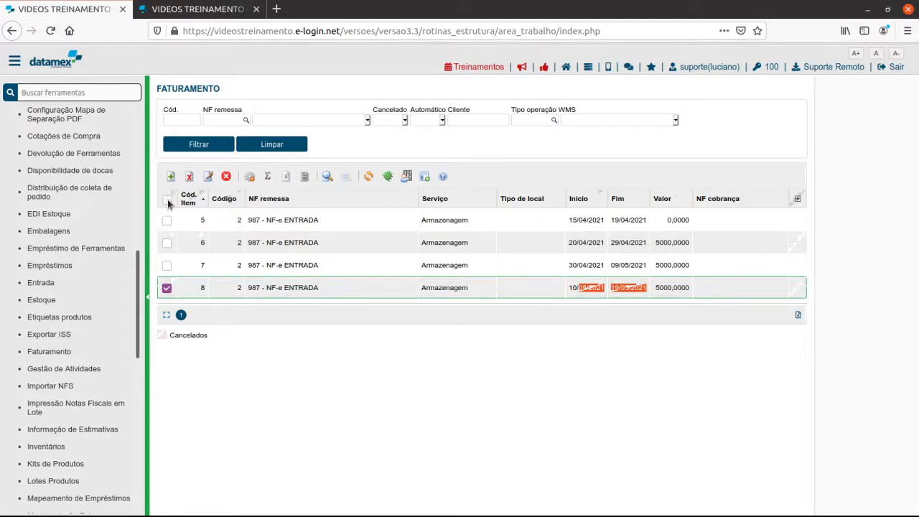
left_click(189, 176)
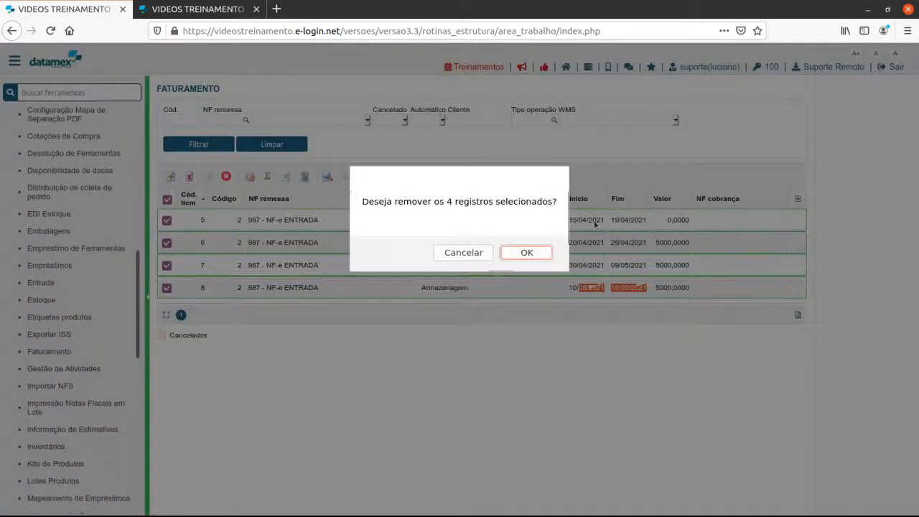
left_click(527, 253)
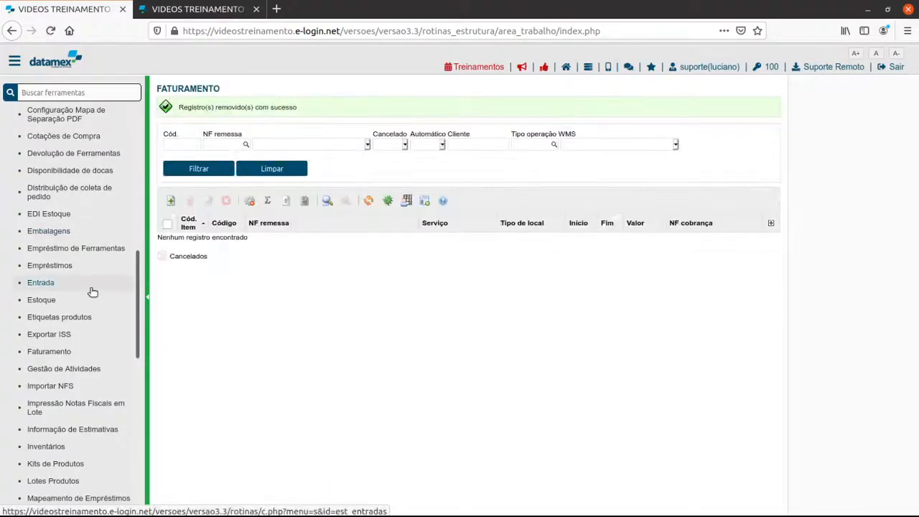
Open the Tipos operações WMS routine from the Estoque configurations in a separate browser tab and switch to it.
scroll(92, 291, "up", 5)
scroll(90, 291, "up", 6)
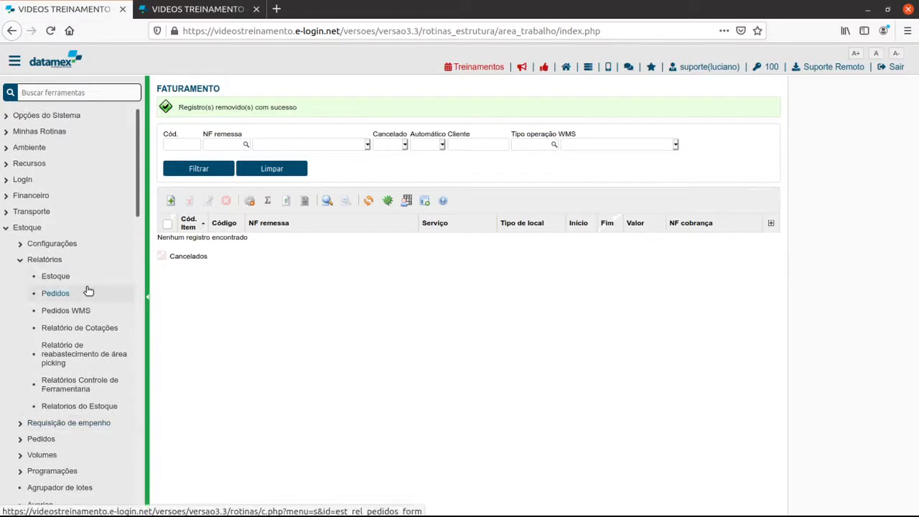
left_click(52, 244)
scroll(67, 328, "down", 5)
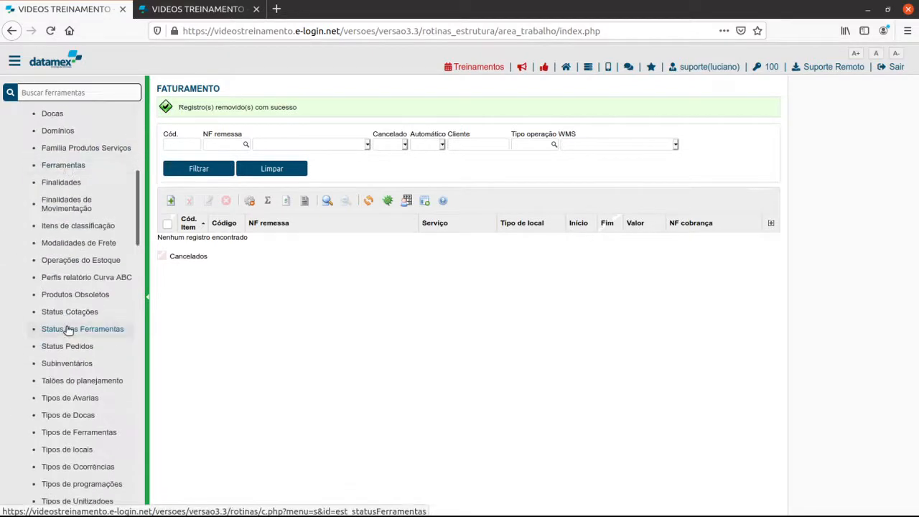
scroll(87, 381, "down", 4)
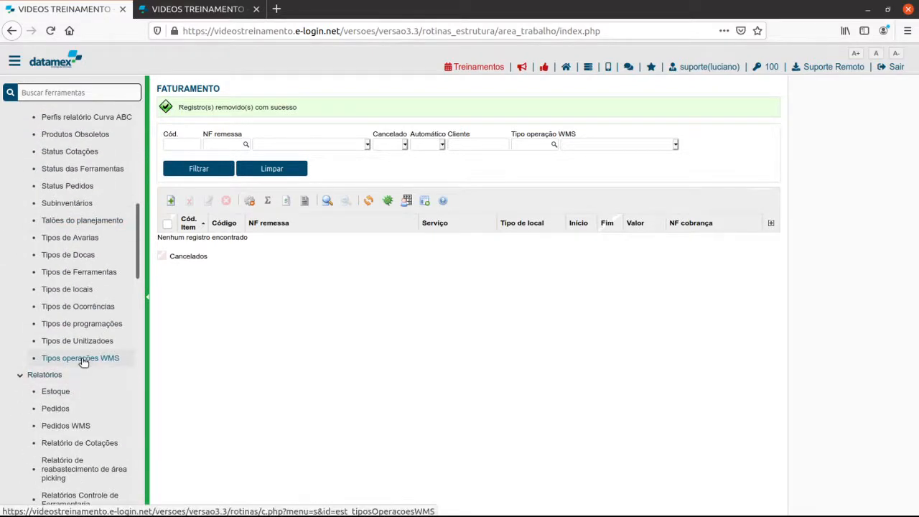
middle_click(82, 358)
left_click(194, 8)
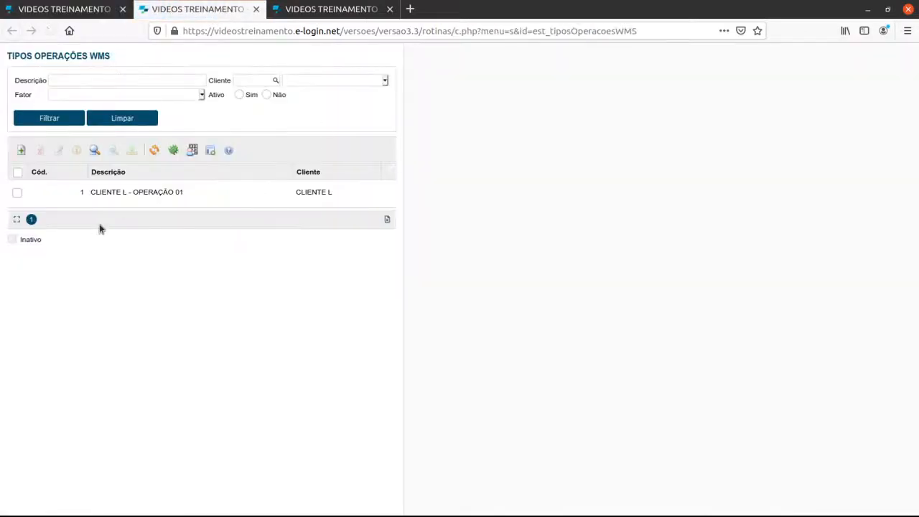
Open the Armazenagem storage service of operation type CLIENTE L - OPERAÇÃO 01 for editing.
double_click(18, 193)
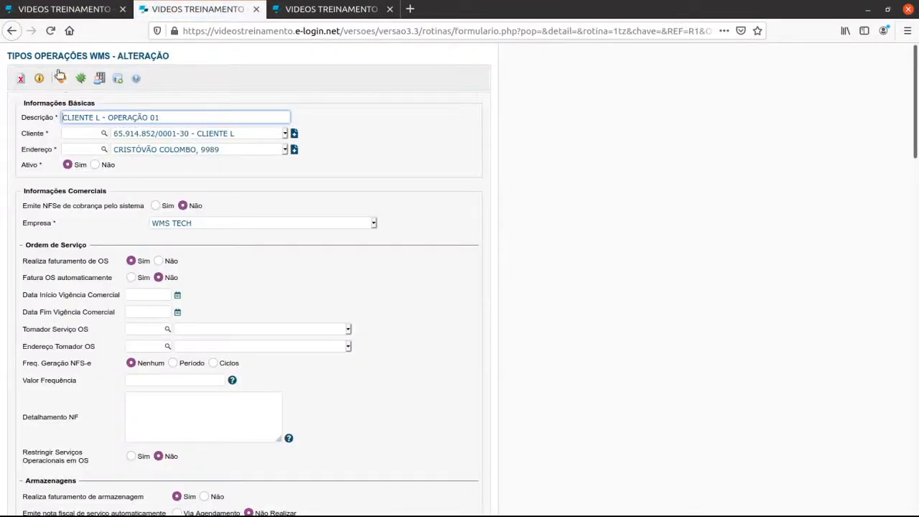
left_click(41, 78)
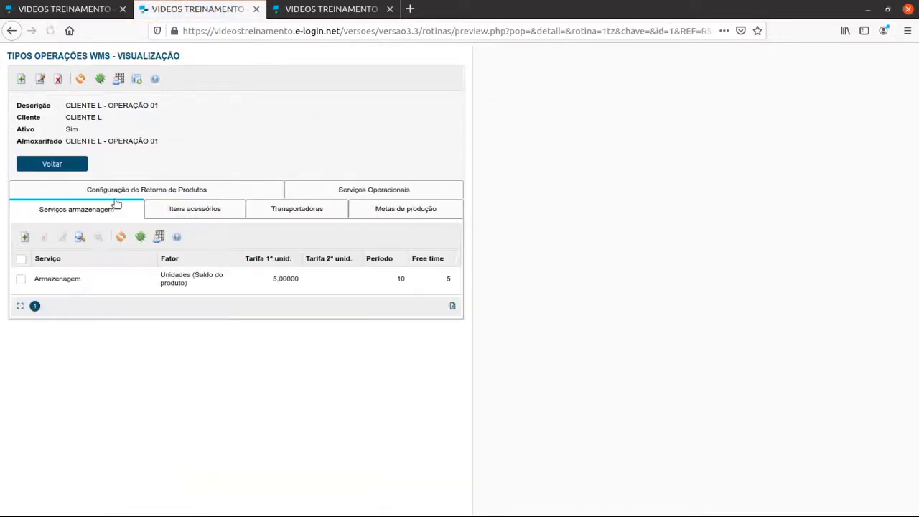
double_click(23, 286)
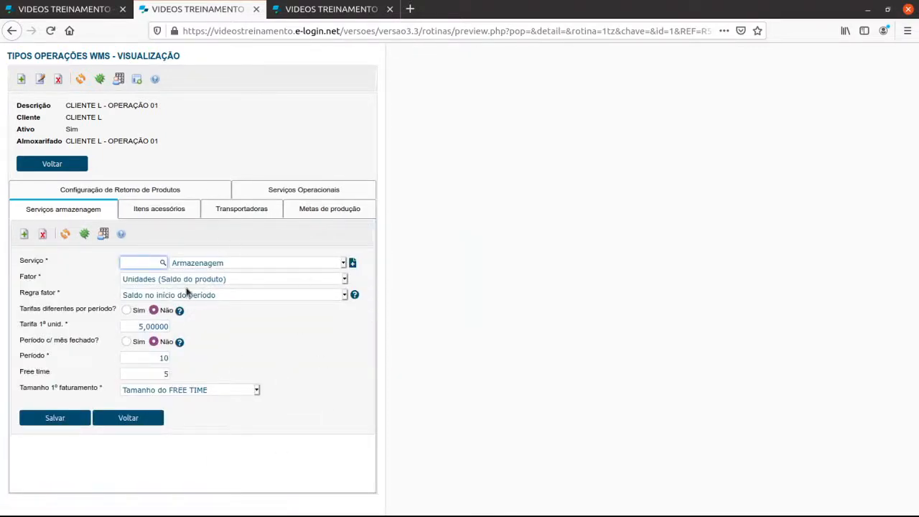
left_click(33, 280)
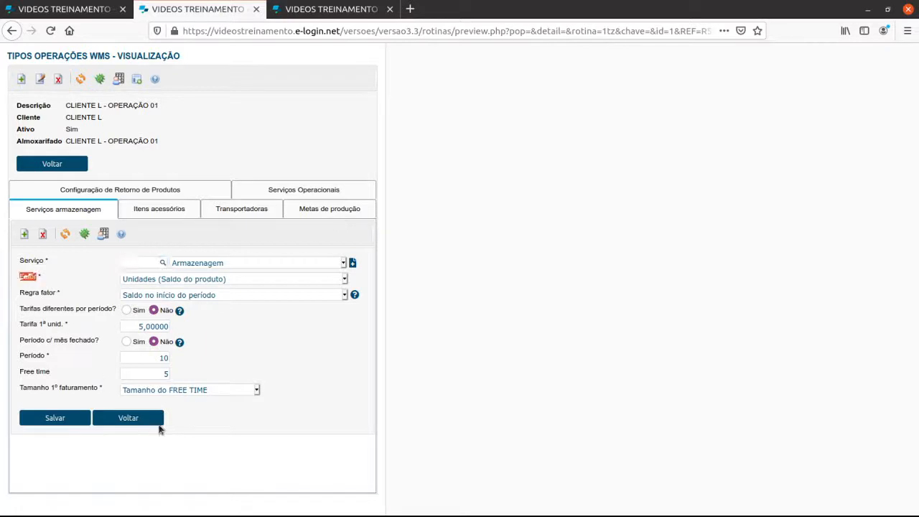